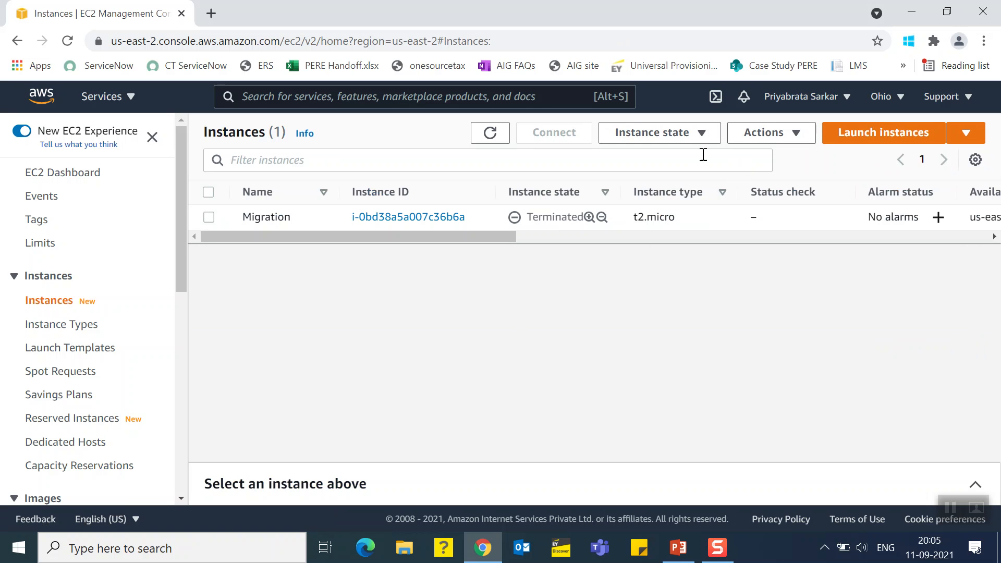
Start launching a new EC2 instance from the Microsoft Windows Server 2012 R2 Base image
left_click(870, 134)
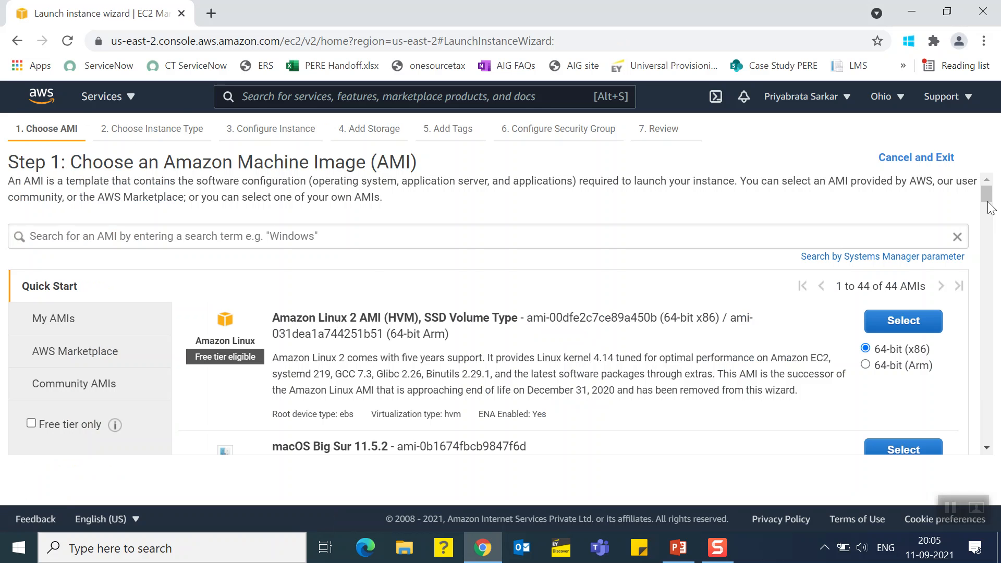
left_click_drag(988, 197, 989, 334)
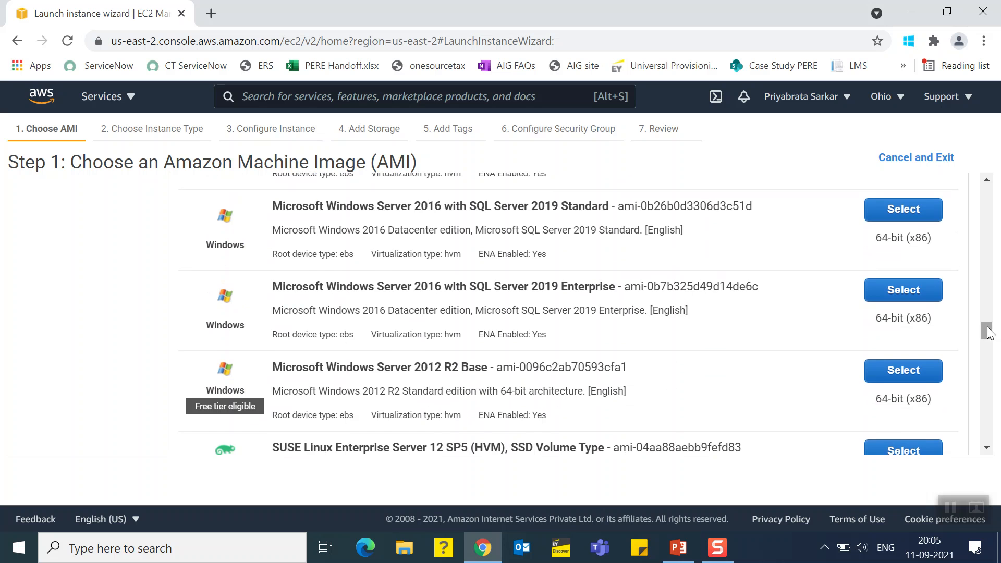
left_click(887, 373)
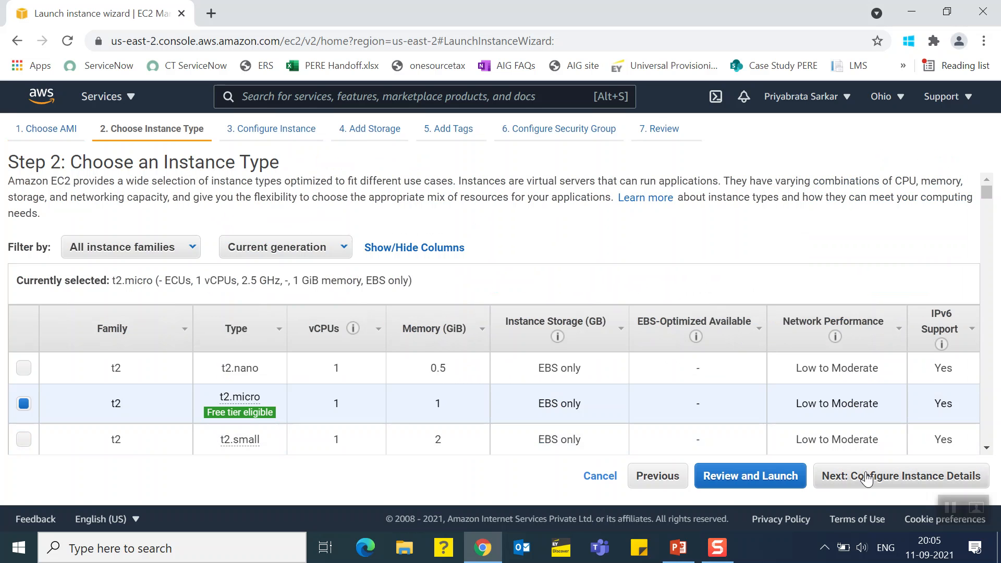
Accept the t2.micro instance type and the default instance details and storage, proceeding to the tags
left_click(852, 482)
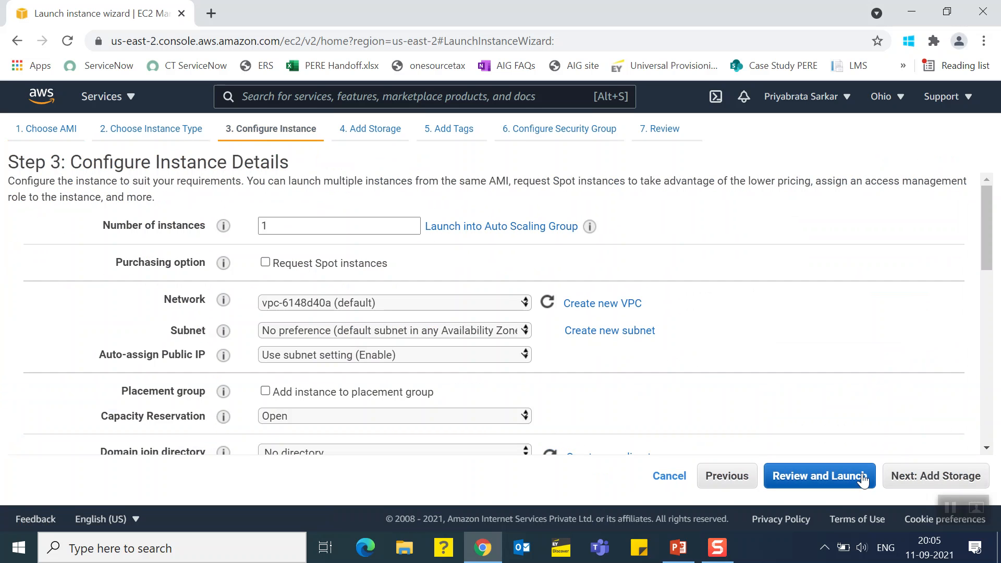
left_click(923, 484)
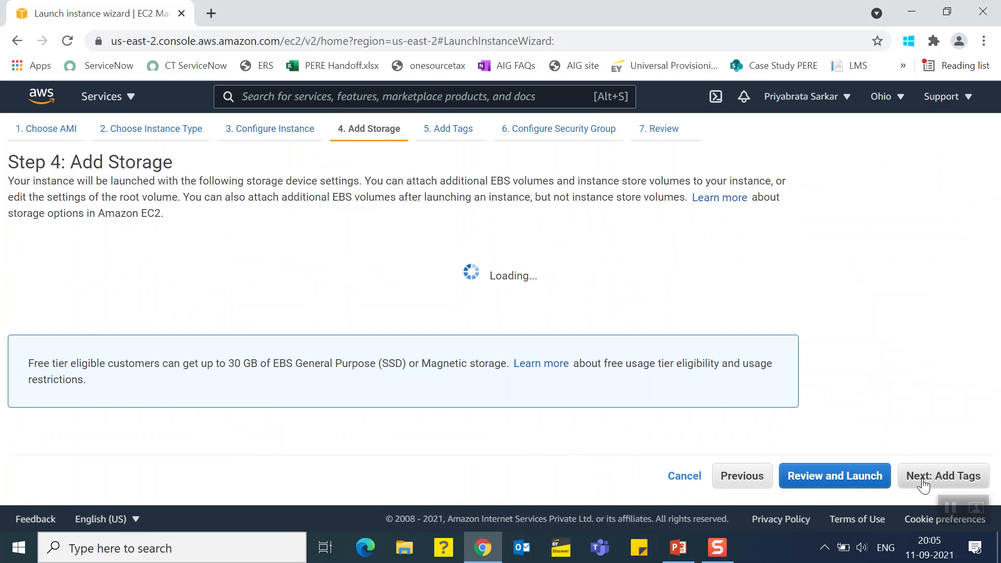
left_click(921, 482)
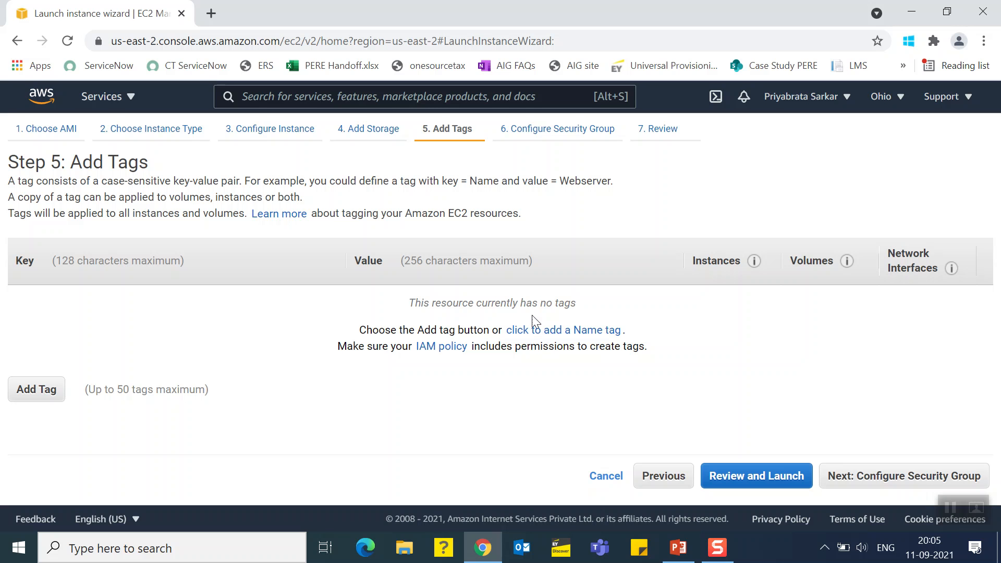
Add a Name tag with the value Migration and proceed to the security group configuration
left_click(531, 330)
type("Migration")
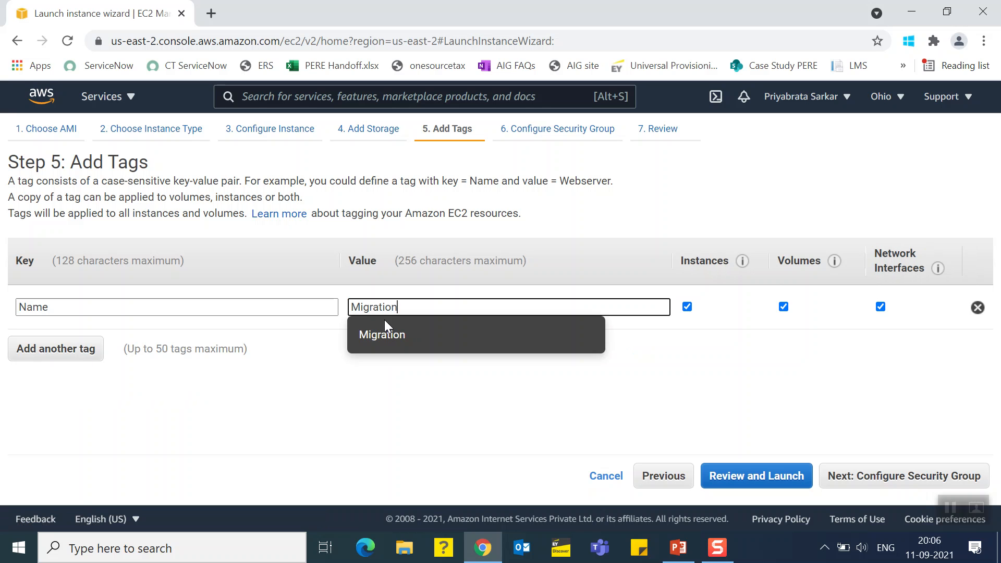
left_click(401, 336)
left_click(909, 476)
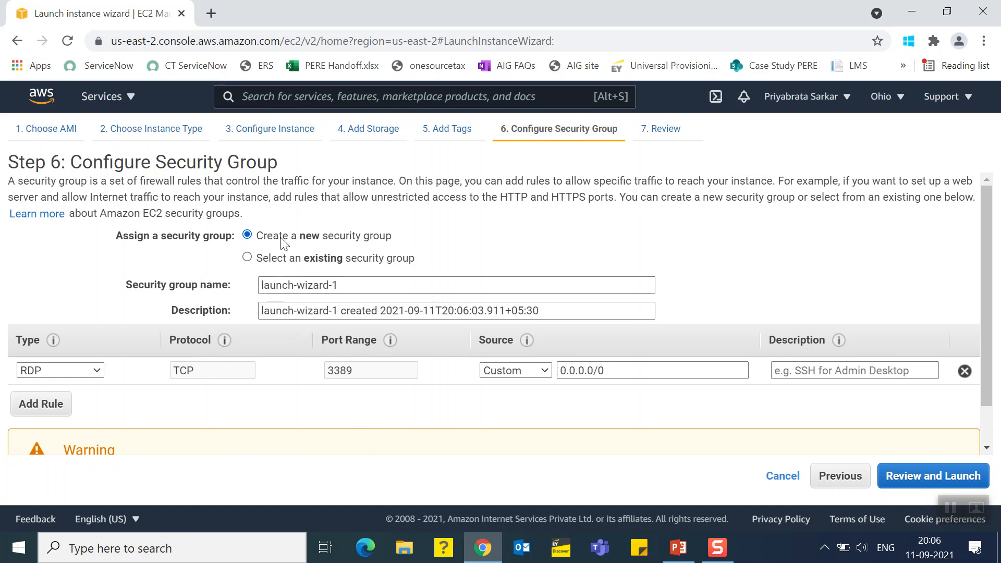
Set the source of the RDP rule to Anywhere and proceed to the launch review
left_click(513, 372)
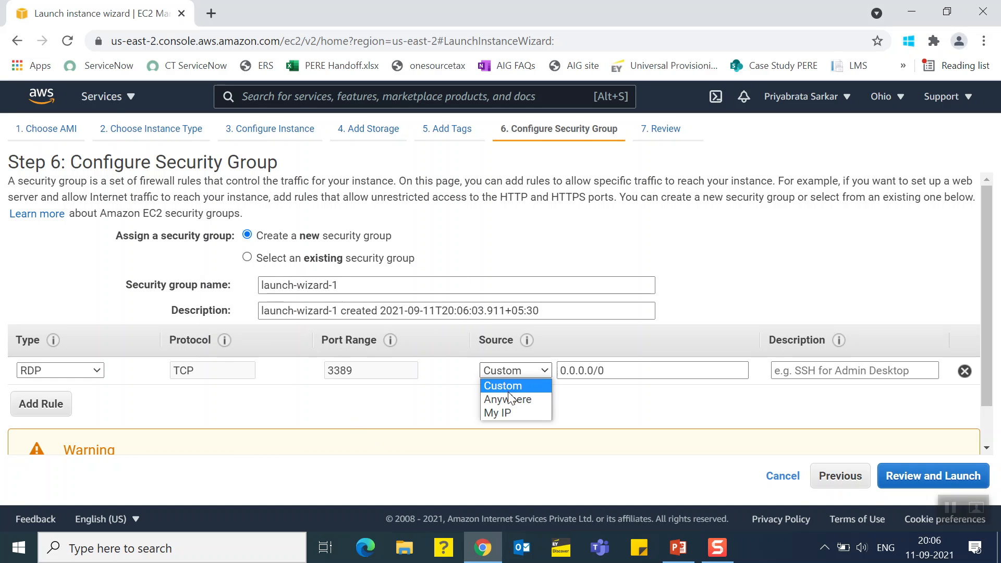
left_click(511, 398)
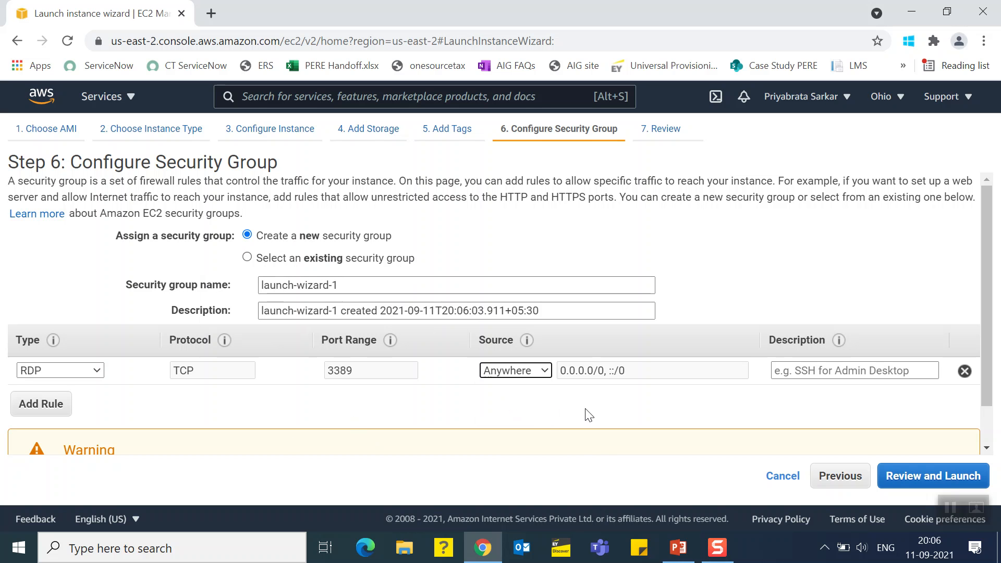
left_click(931, 475)
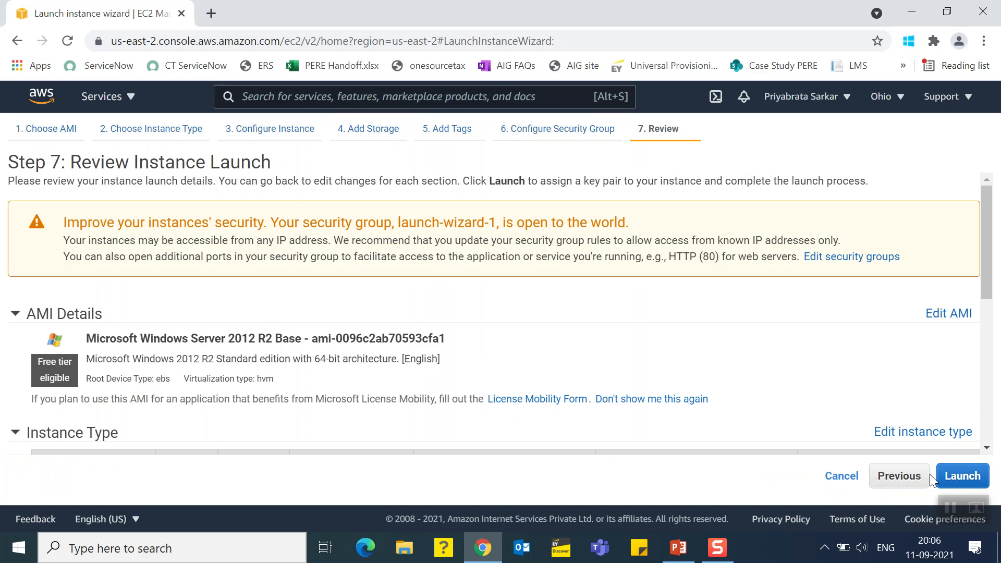
Create a new RSA key pair named Migration for the instance and download its private key file
left_click(959, 483)
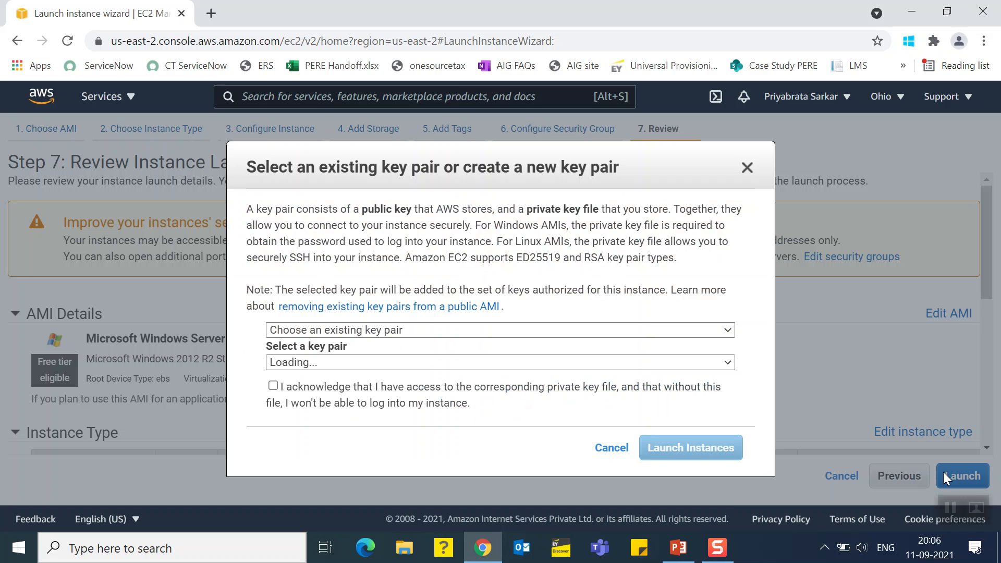
left_click(346, 332)
left_click(311, 356)
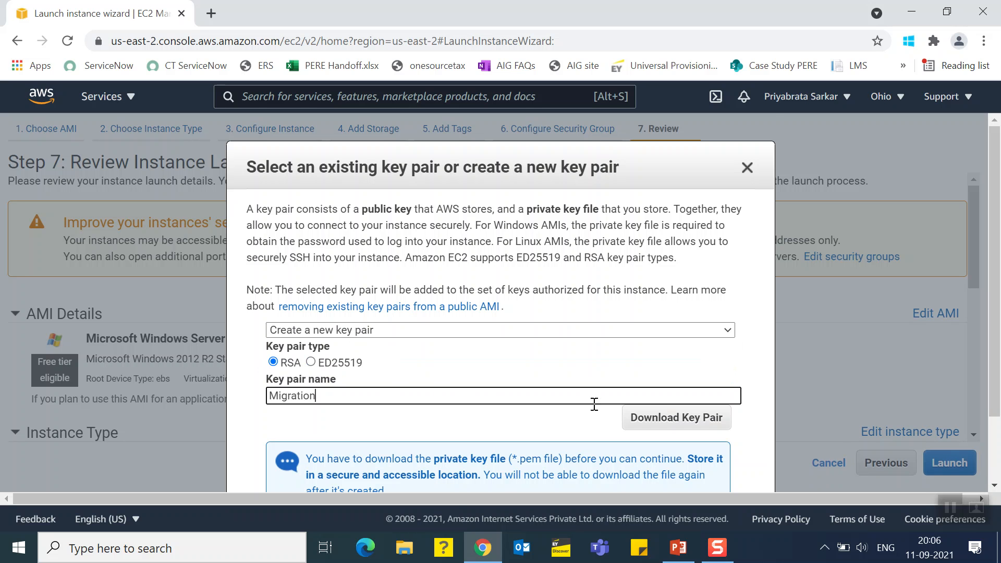
left_click(654, 417)
Launch the instance with the newly created key pair
left_click_drag(996, 183, 998, 286)
scroll(996, 286, "down", 2)
left_click(706, 440)
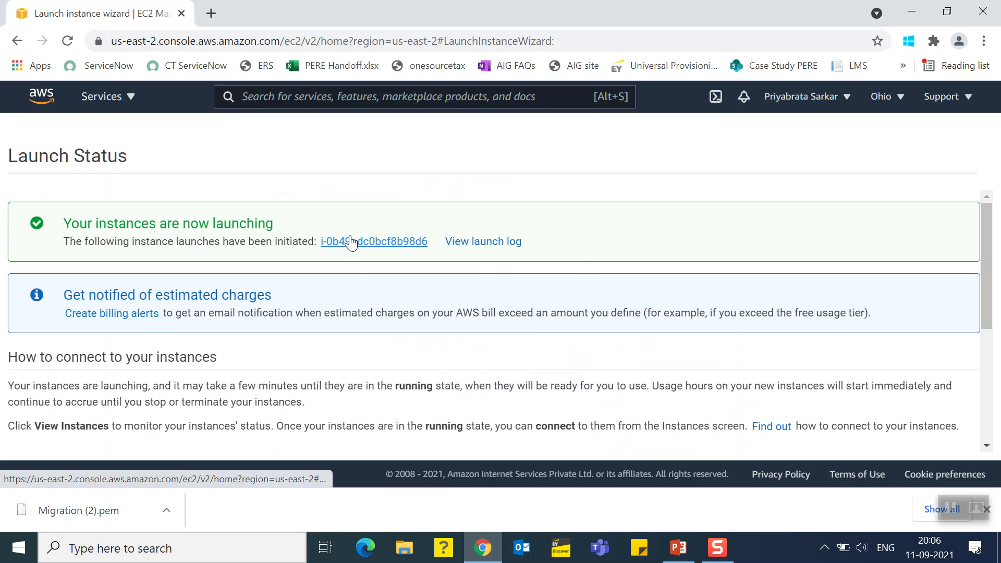
Open the launched instance in the instances list and remove the instance ID filter to list all instances
left_click(350, 241)
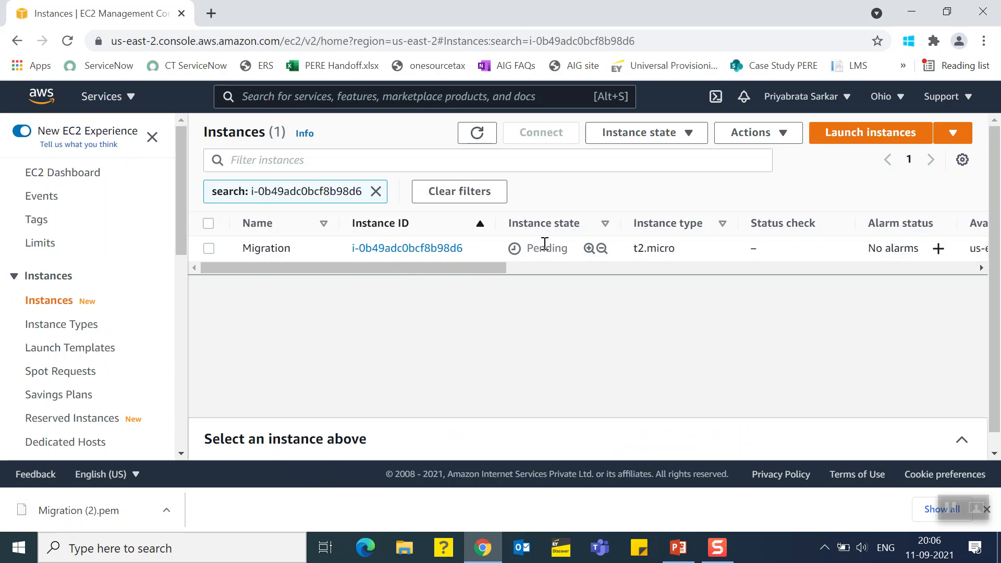
left_click(476, 133)
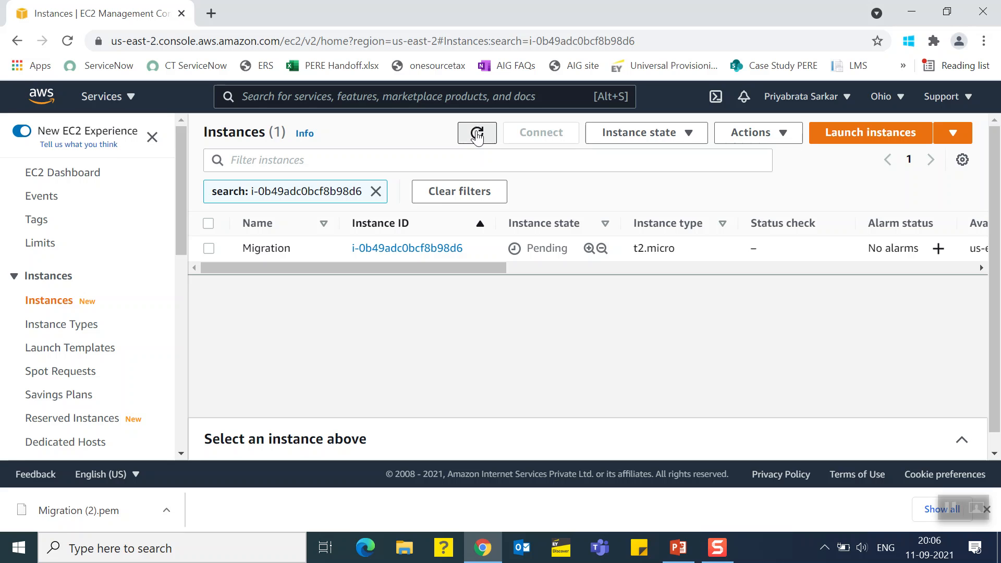
left_click(375, 191)
left_click(477, 134)
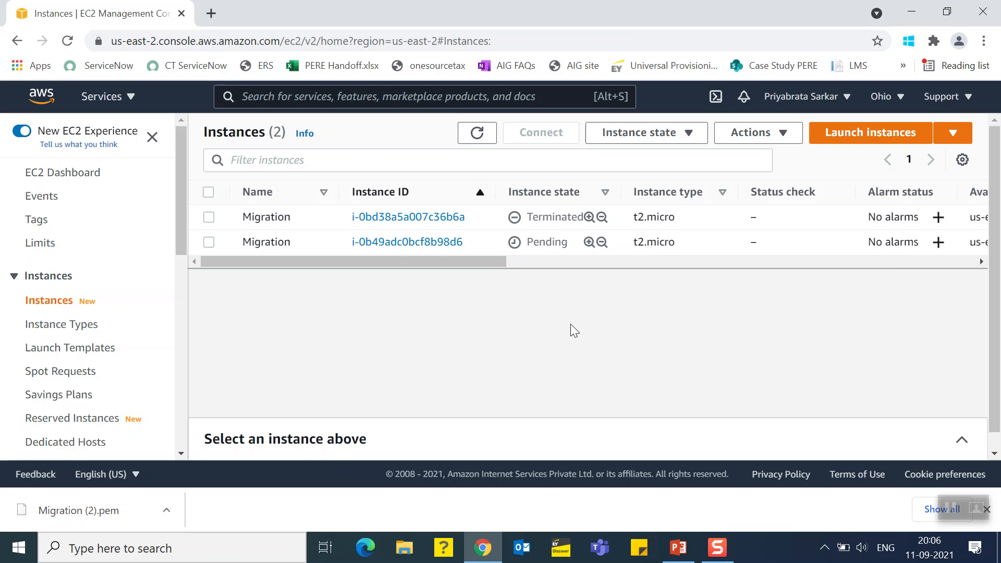
Refresh the instances list repeatedly to check the state of the new Migration instance
left_click(477, 134)
left_click(478, 134)
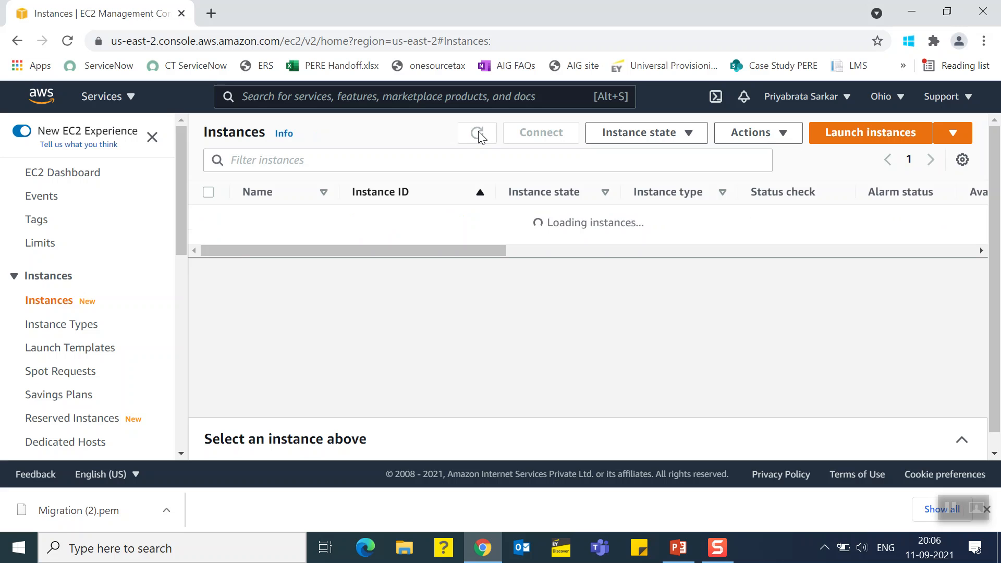
left_click(477, 134)
left_click(477, 134)
left_click(477, 133)
left_click(477, 133)
left_click(477, 134)
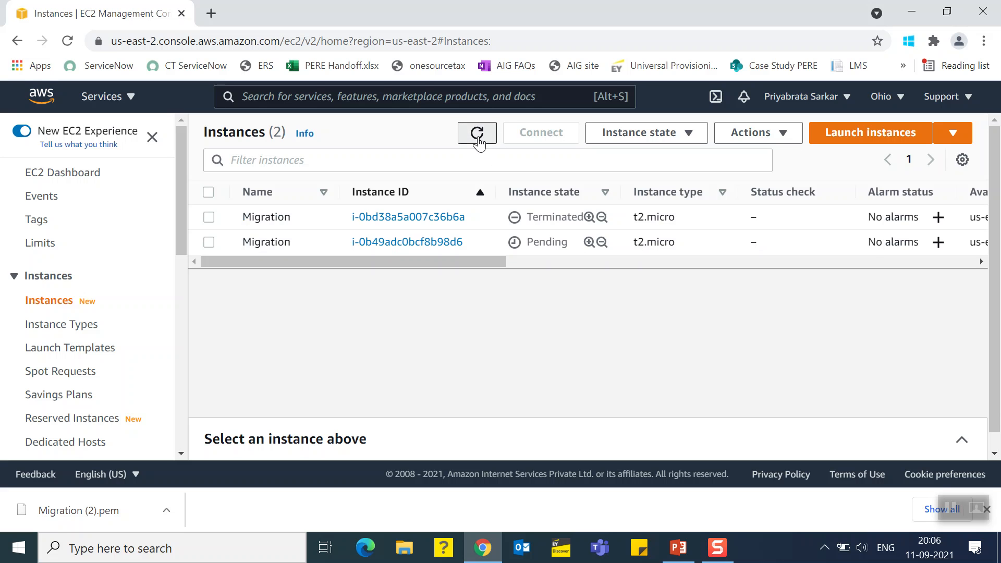
left_click(477, 134)
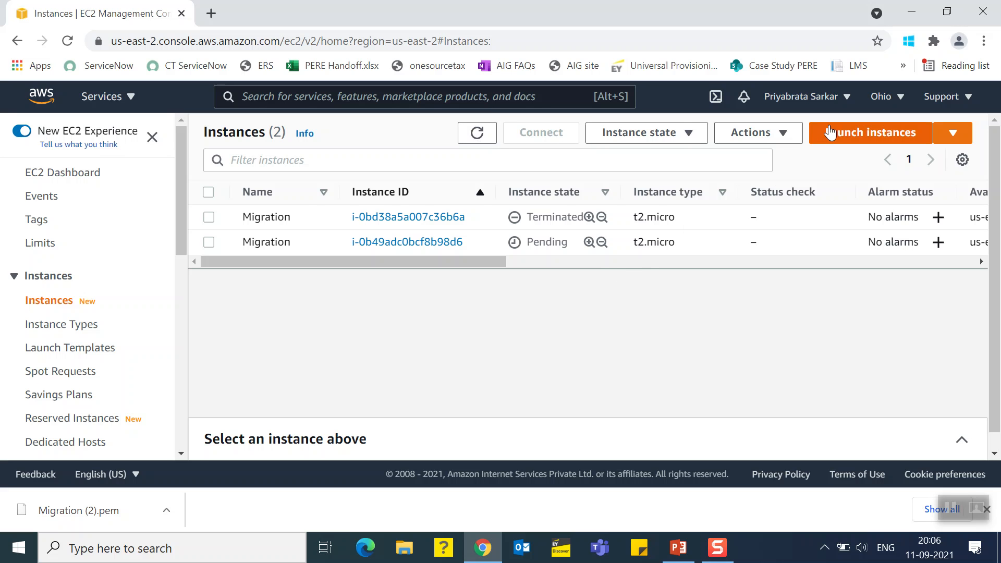
Start another instance launch from the Microsoft Windows Server 2012 R2 Base image and proceed to the instance details
left_click(842, 140)
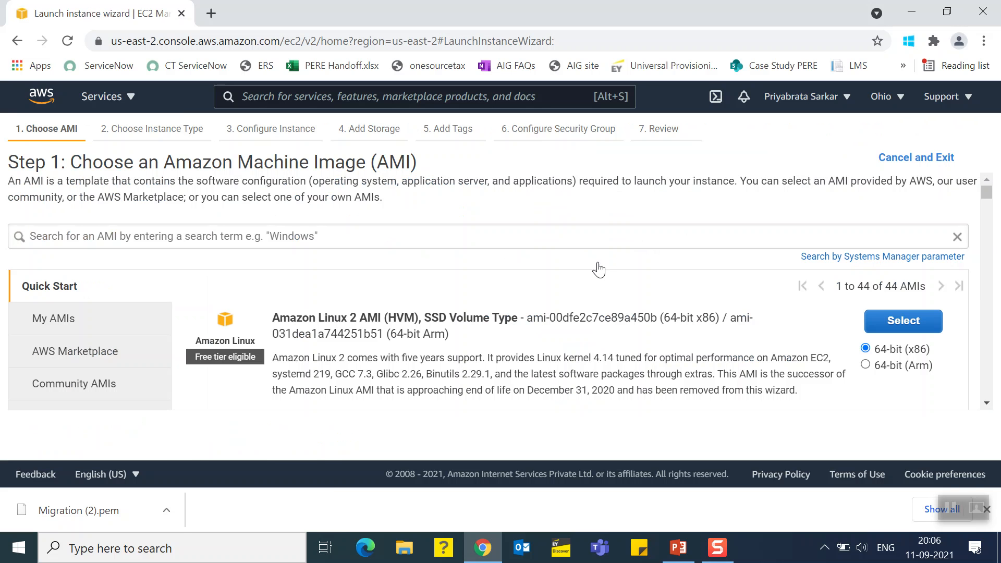
left_click_drag(986, 197, 996, 311)
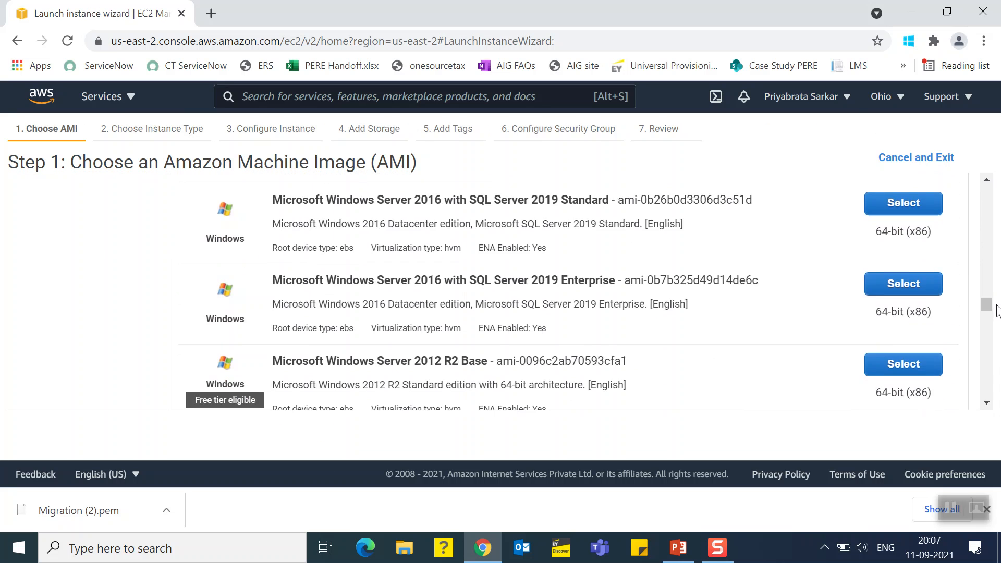
left_click(891, 371)
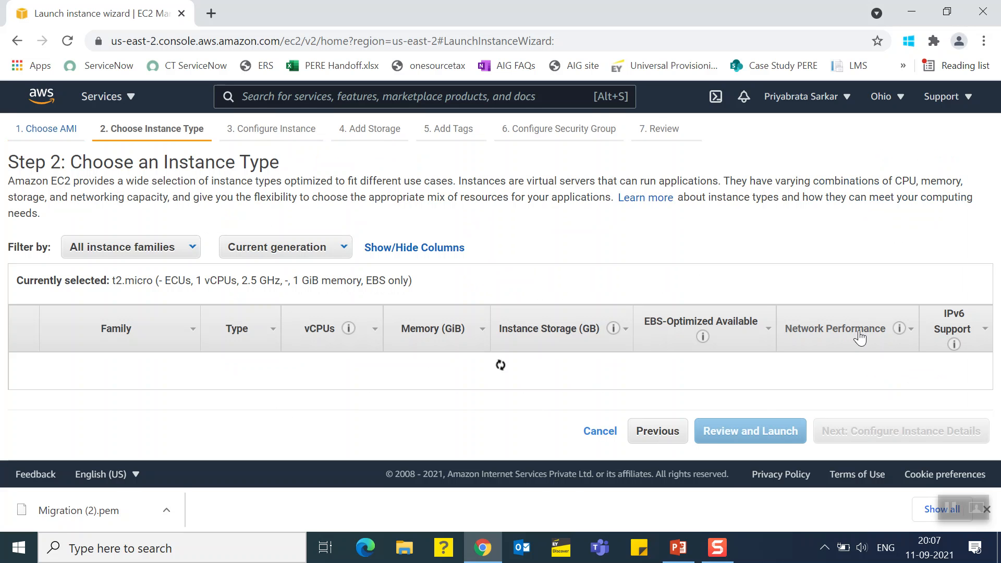
left_click(861, 432)
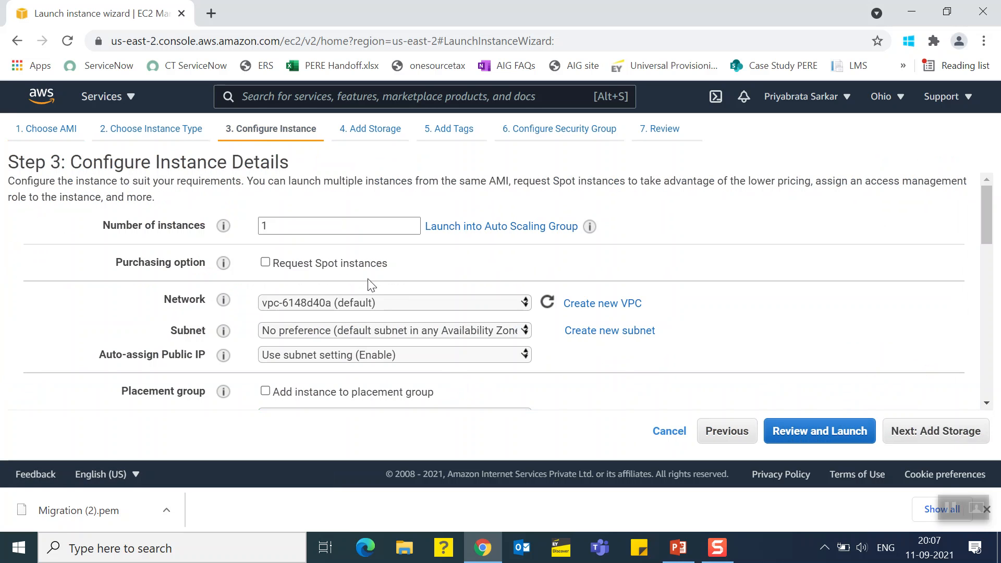
Examine the subnet and network choices in the instance details, leaving them unchanged, and cancel the second launch
left_click(351, 335)
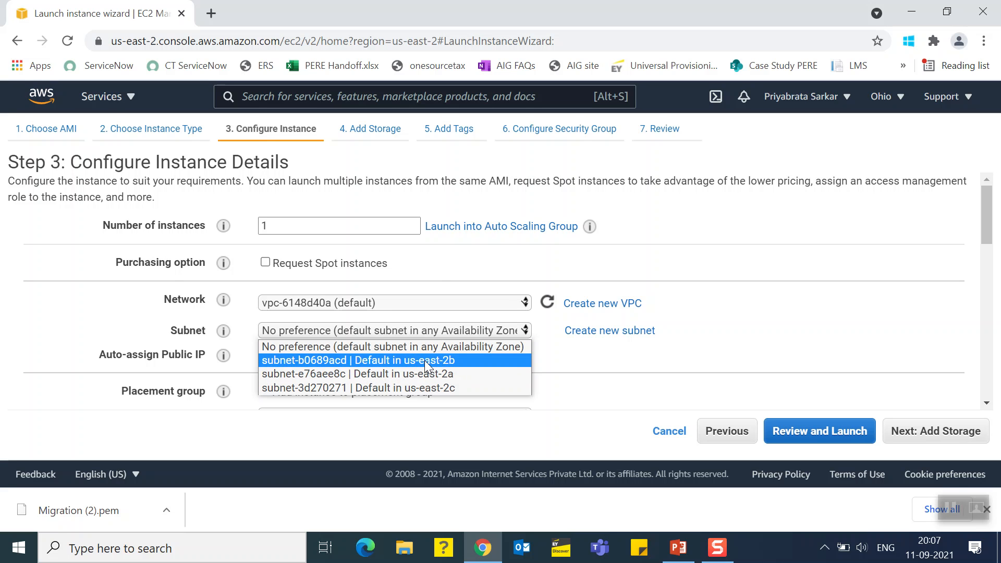
left_click(439, 285)
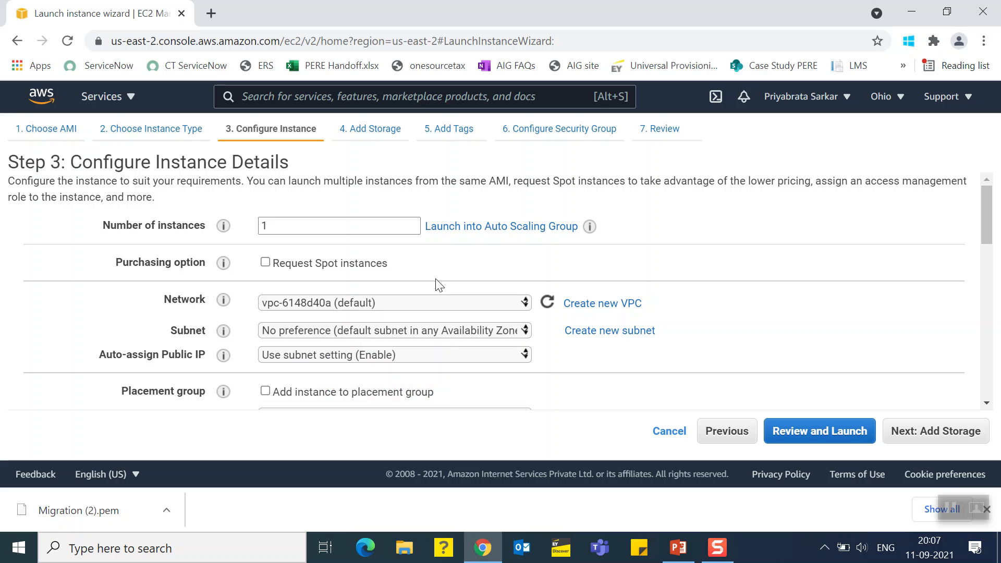
left_click(379, 306)
left_click(378, 305)
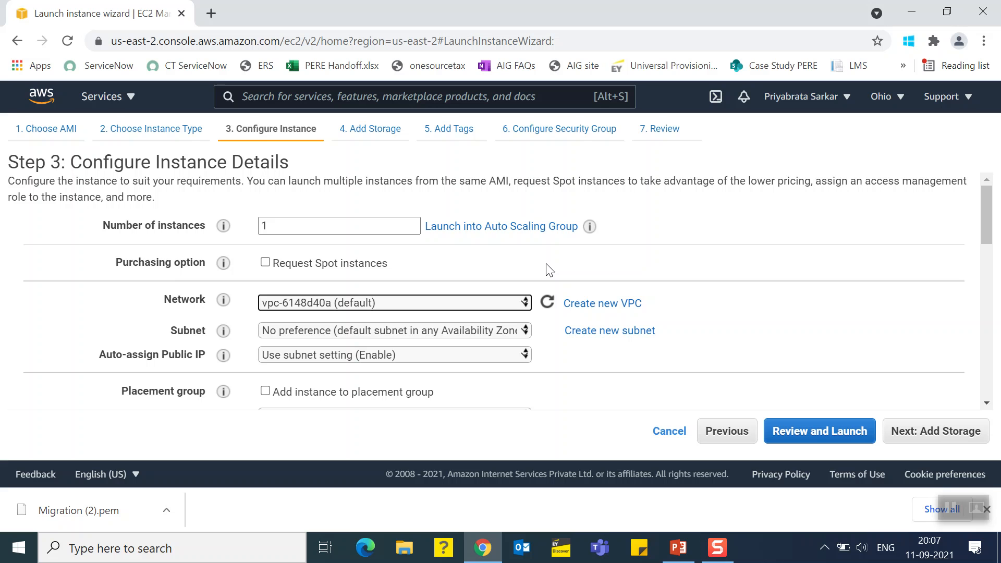
left_click(403, 304)
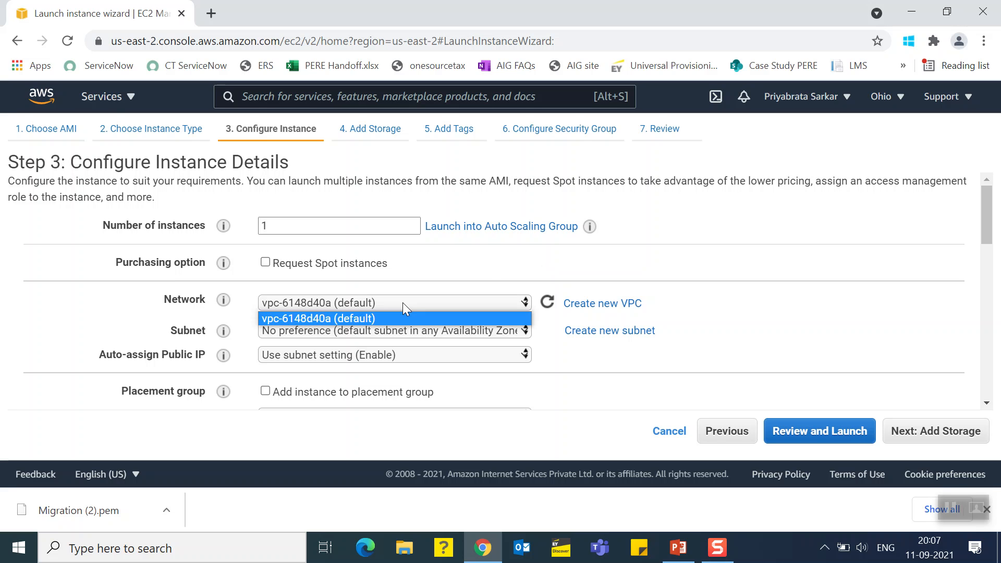
left_click(407, 282)
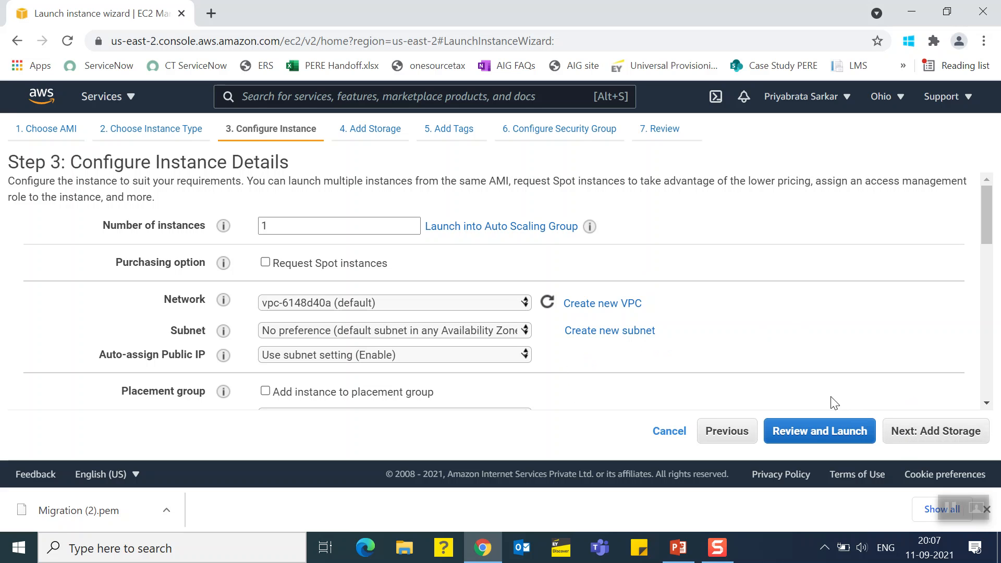
left_click(671, 432)
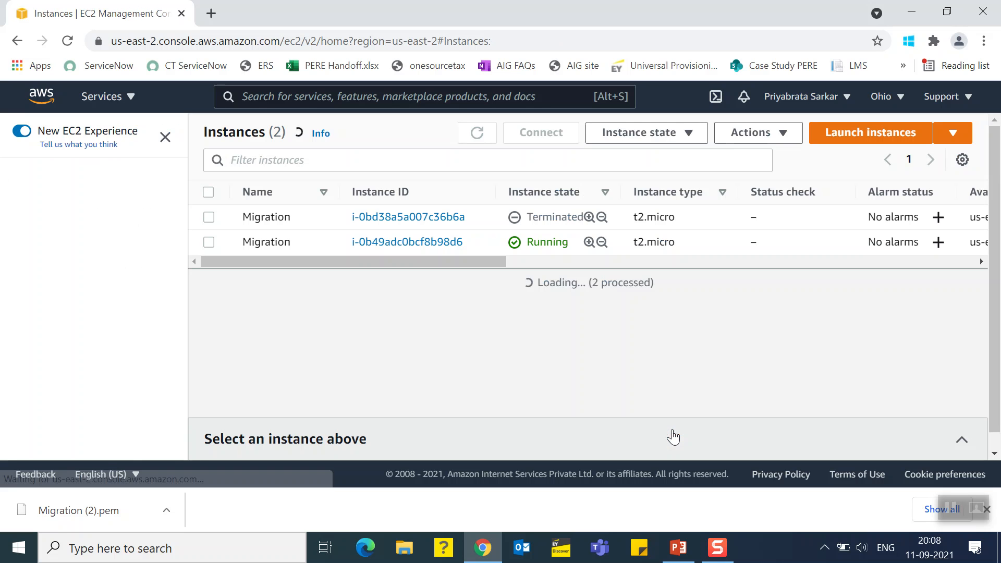
Refresh the instances list to check the new instance's state and status check
left_click(477, 135)
left_click(477, 134)
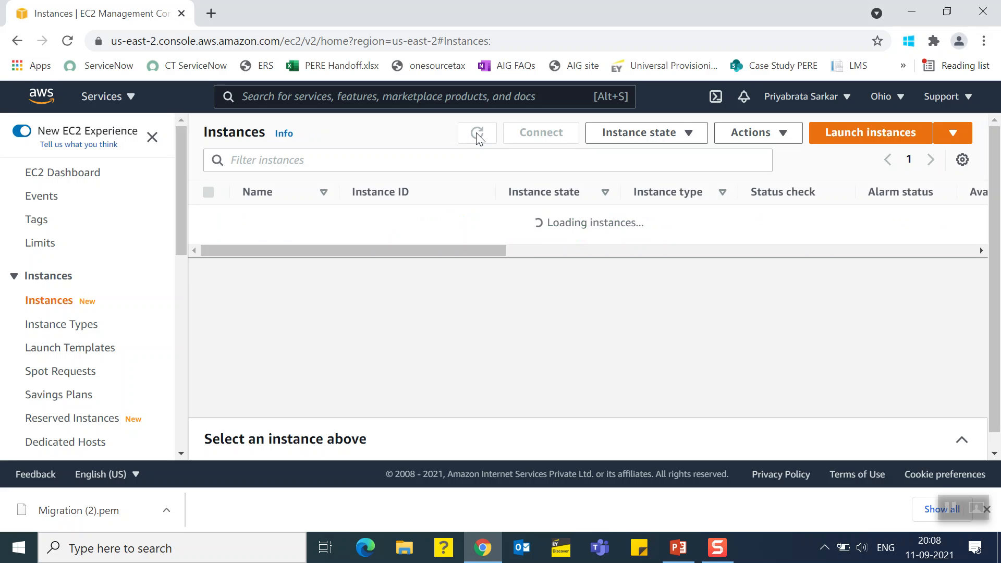
left_click(478, 135)
left_click(477, 135)
left_click(477, 136)
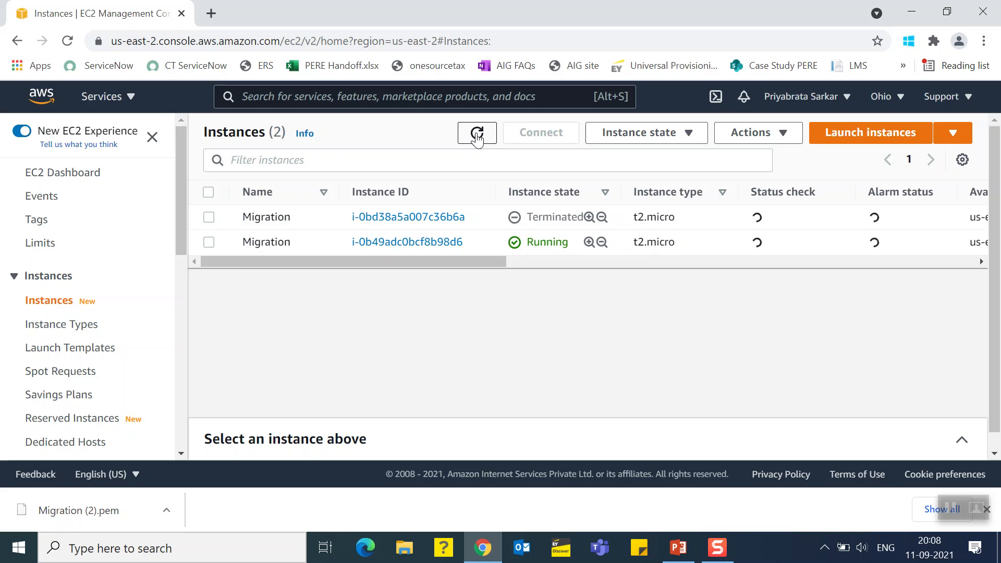
left_click(477, 135)
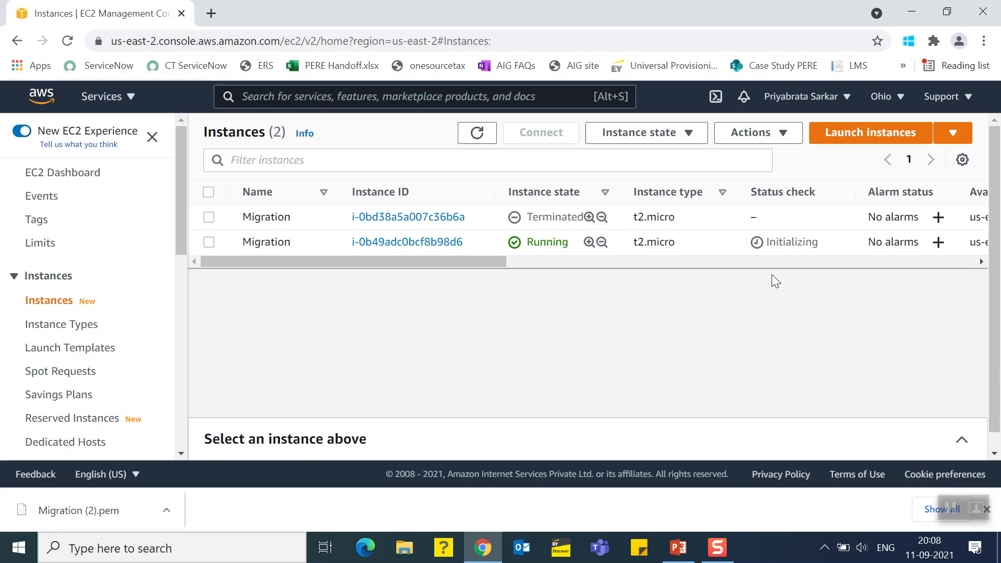
Open the RDP client connection details for the running Migration instance
left_click(207, 244)
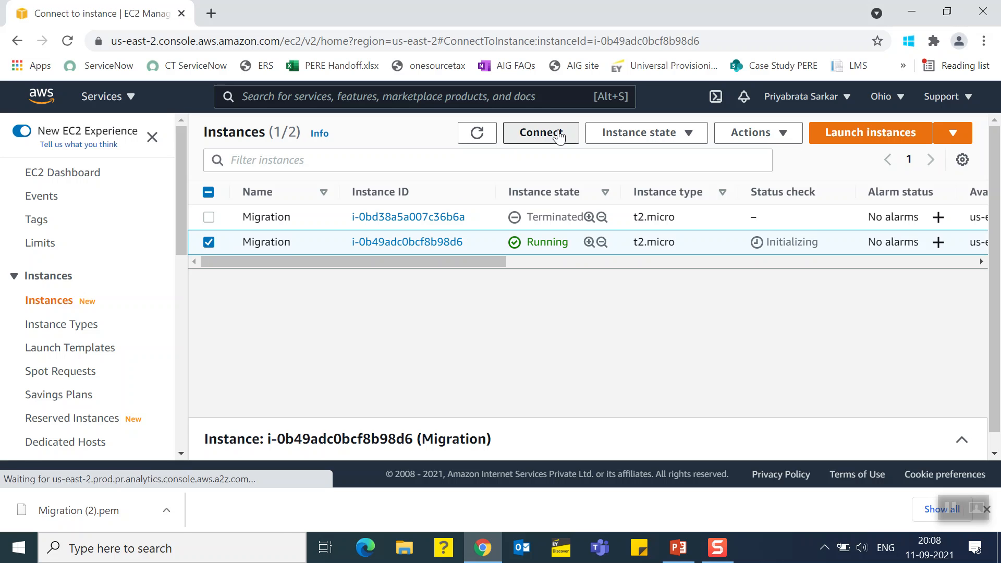
left_click(559, 136)
left_click(242, 271)
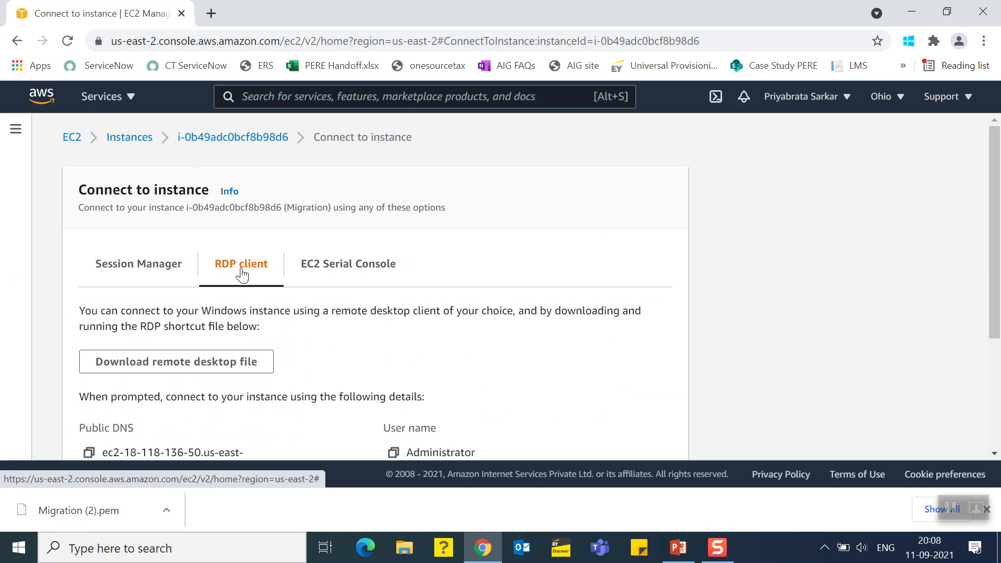
Download the remote desktop file and decrypt the instance's Windows password with the Migration (2).pem key pair
left_click_drag(995, 247, 1000, 379)
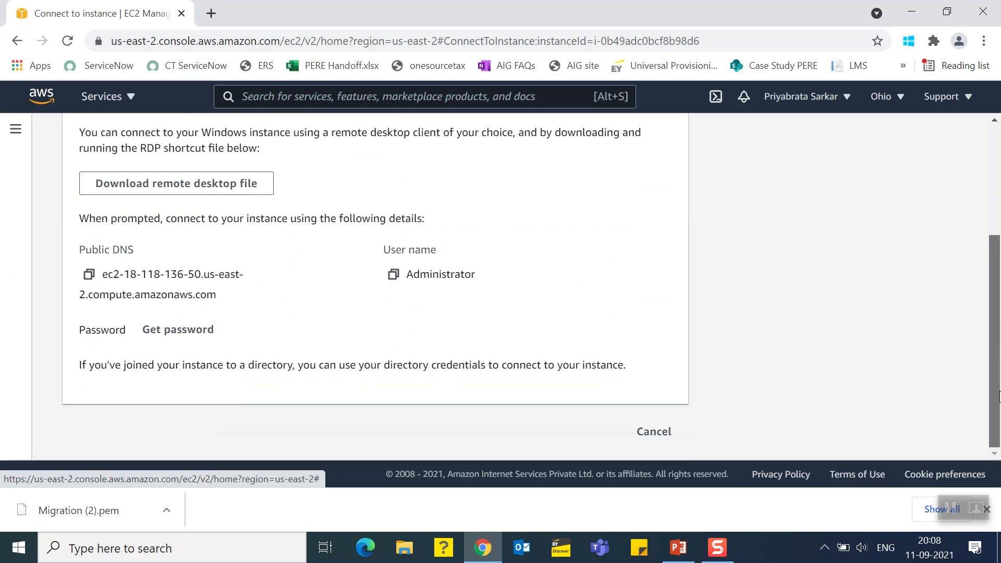
left_click(193, 190)
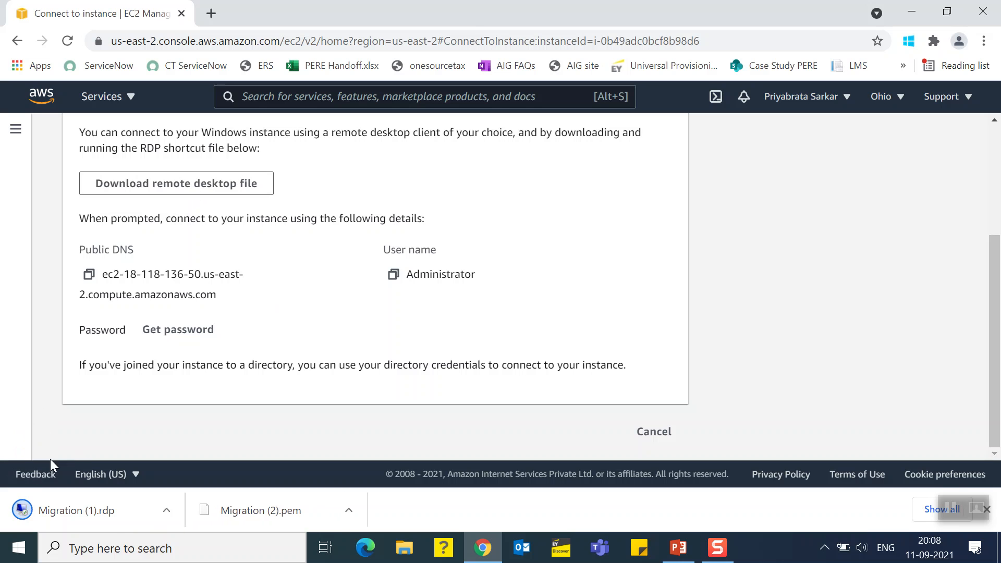
left_click(166, 333)
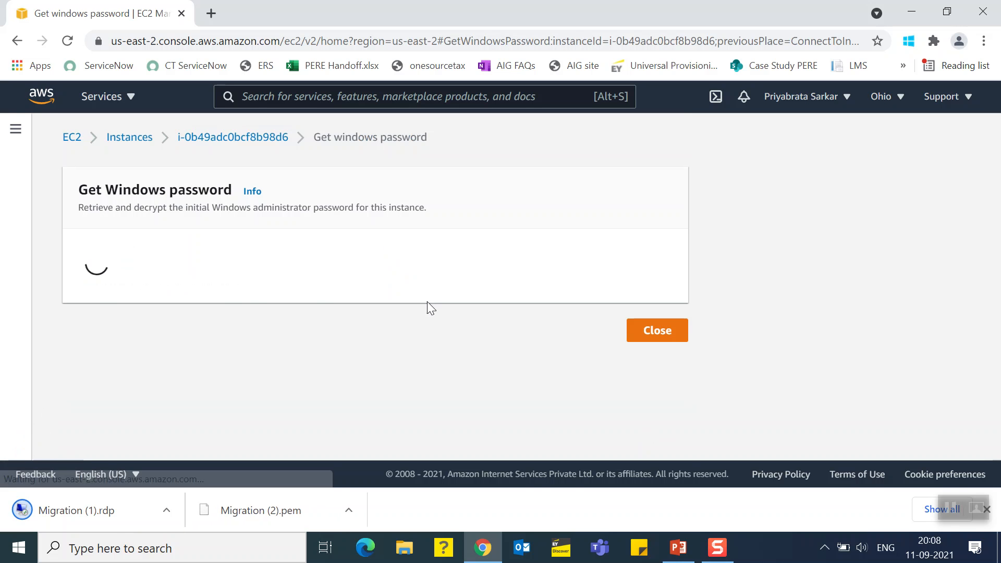
left_click(121, 388)
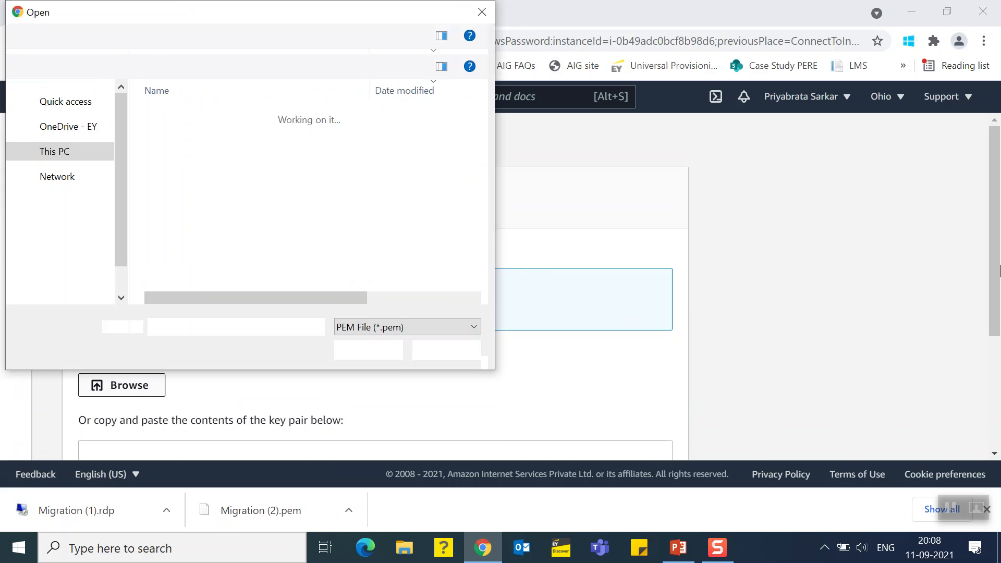
left_click(213, 138)
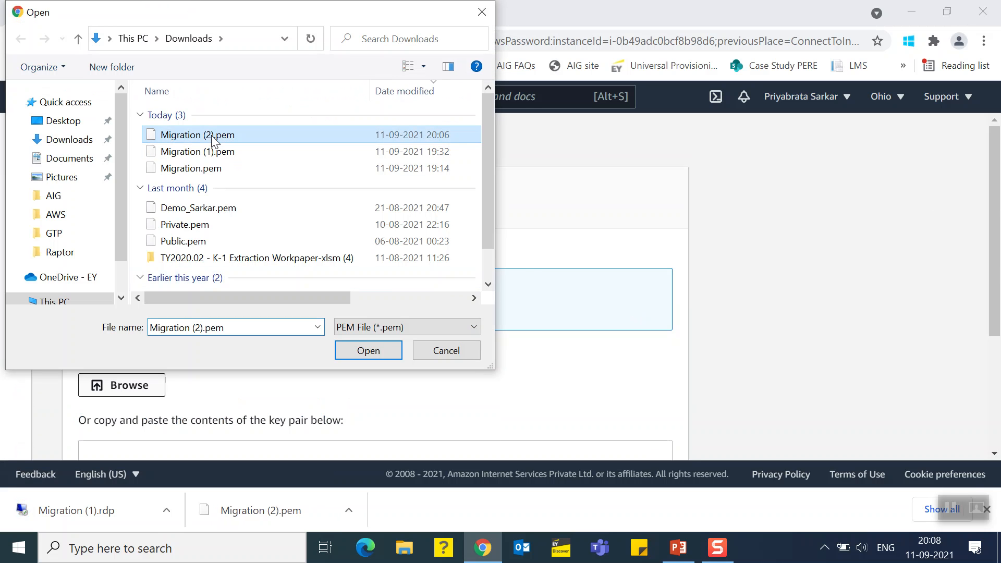
left_click(367, 352)
scroll(732, 448, "down", 4)
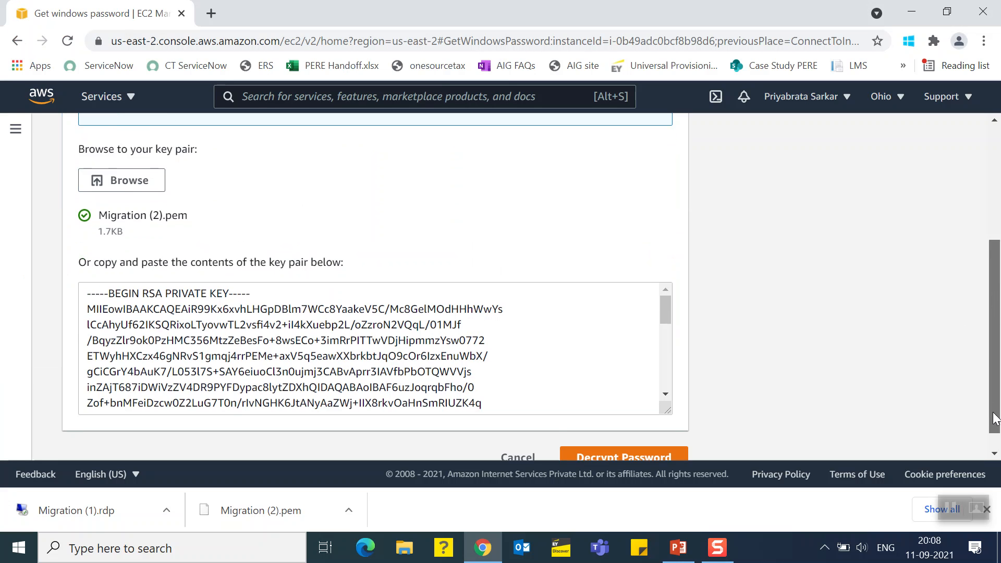
left_click(656, 437)
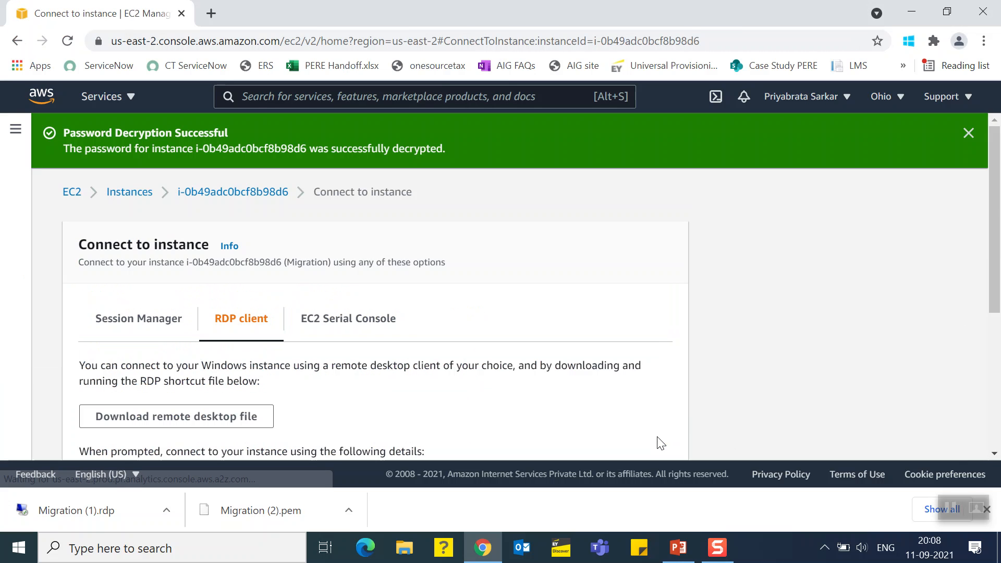
Connect through the downloaded Migration (1).rdp file, pasting the copied Administrator password and accepting the publisher and certificate warnings
scroll(986, 408, "down", 3)
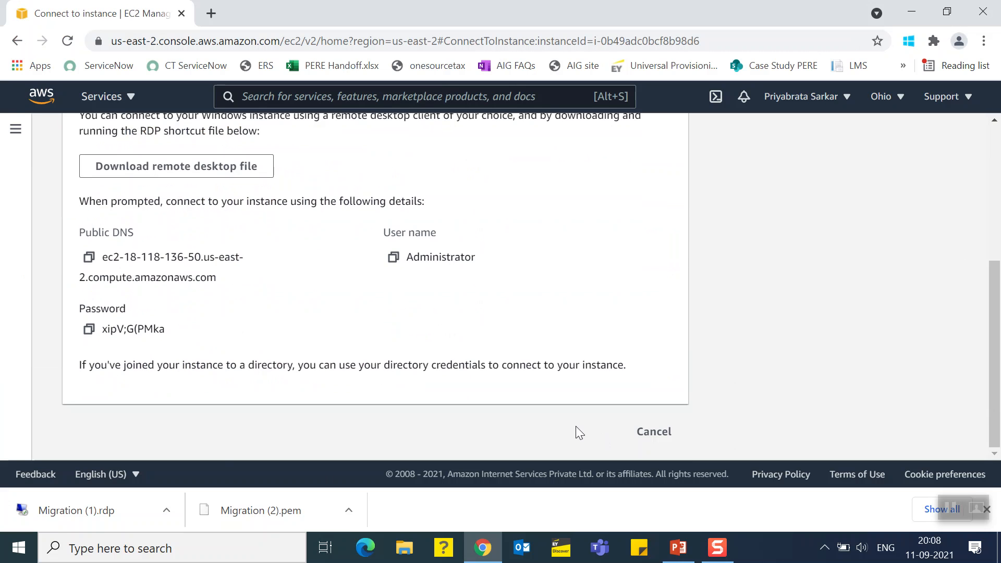
left_click(88, 328)
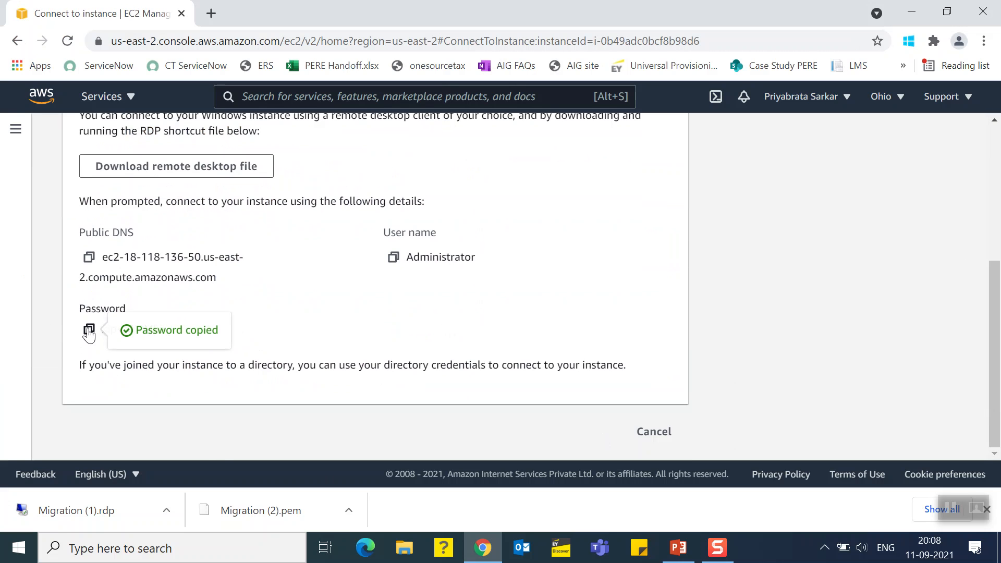
left_click(92, 512)
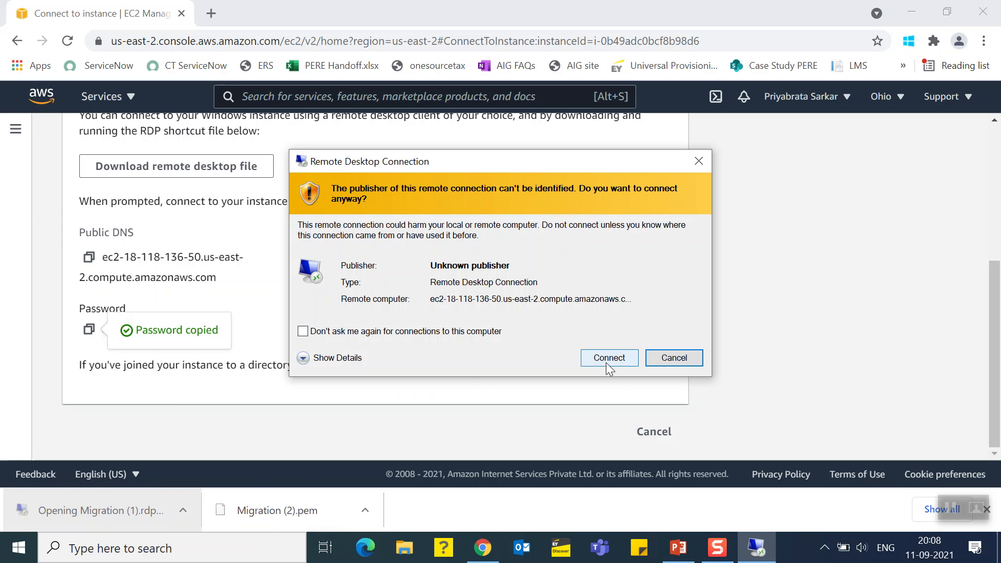
left_click(607, 359)
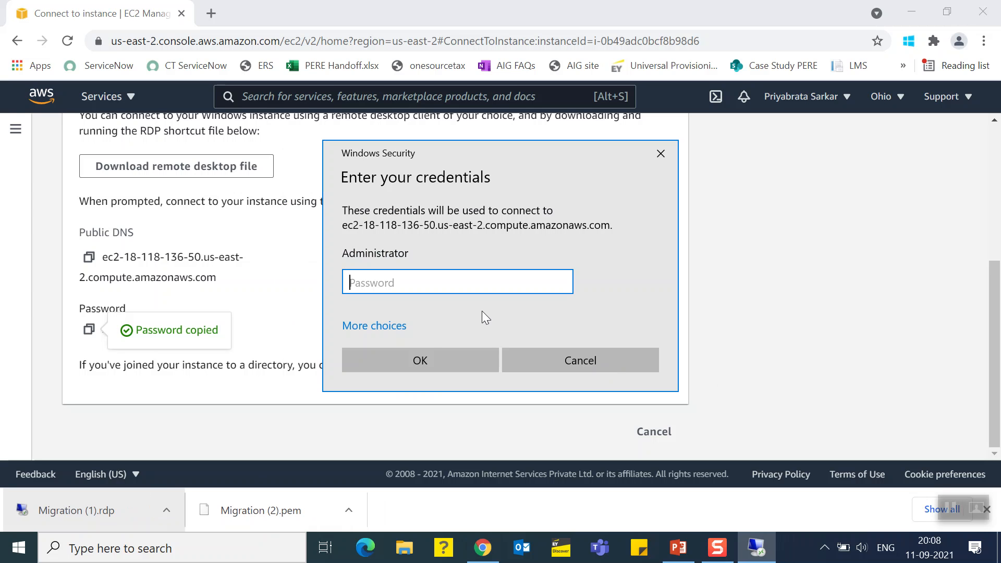
key("ctrl+v")
left_click(392, 353)
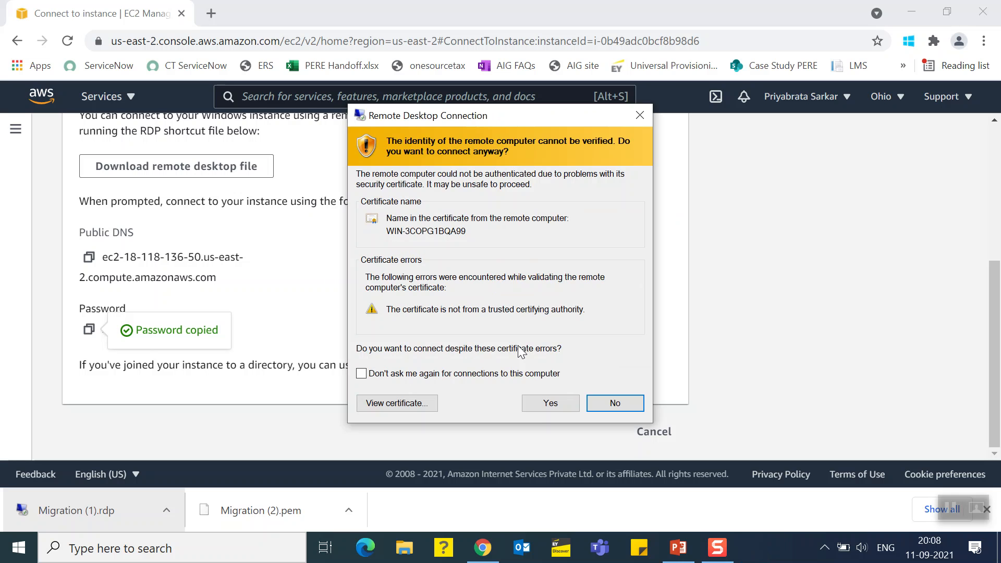
left_click(534, 404)
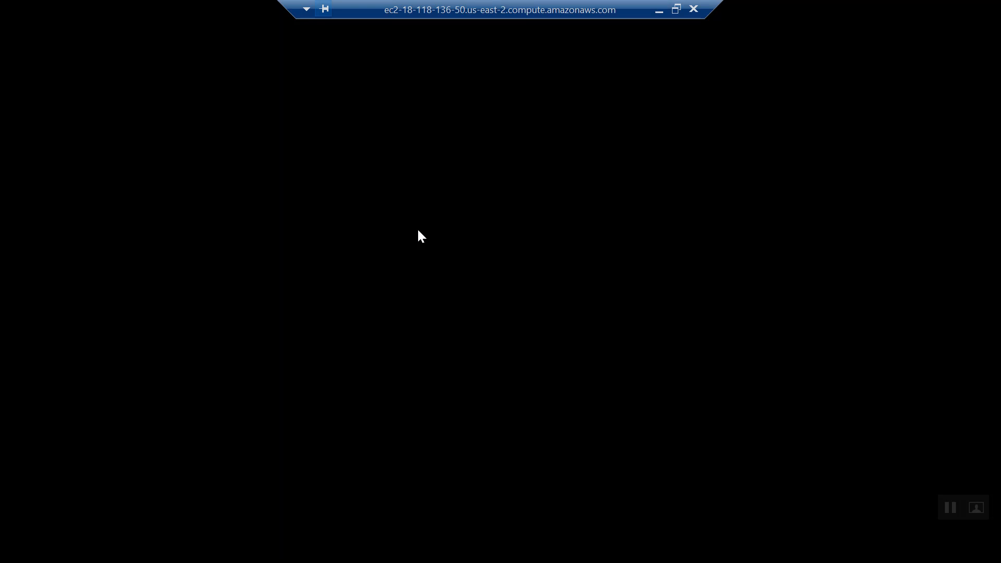
Return to the EC2 instances list, leaving the remote session running, and refresh the list
left_click(659, 11)
scroll(999, 185, "up", 5)
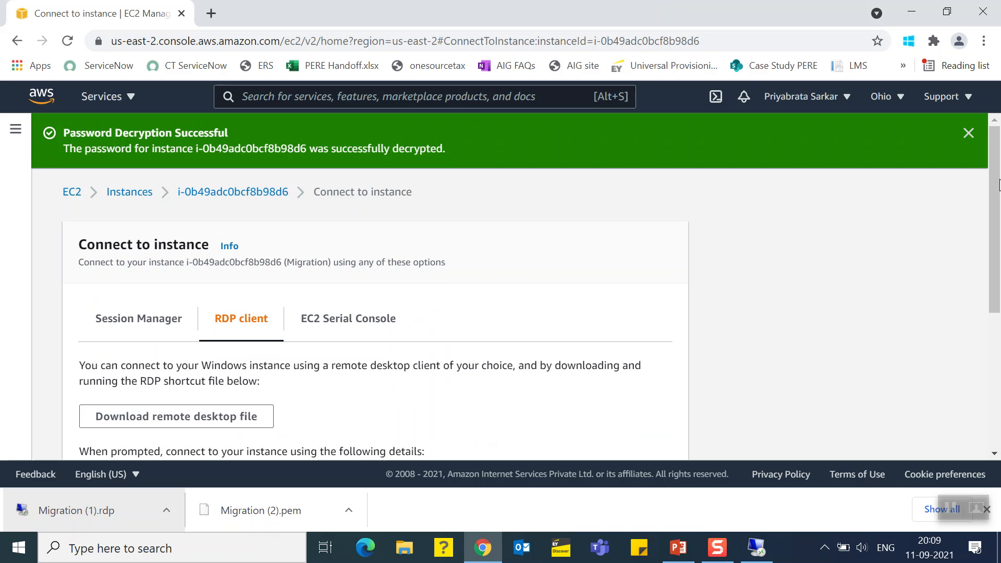
left_click(969, 135)
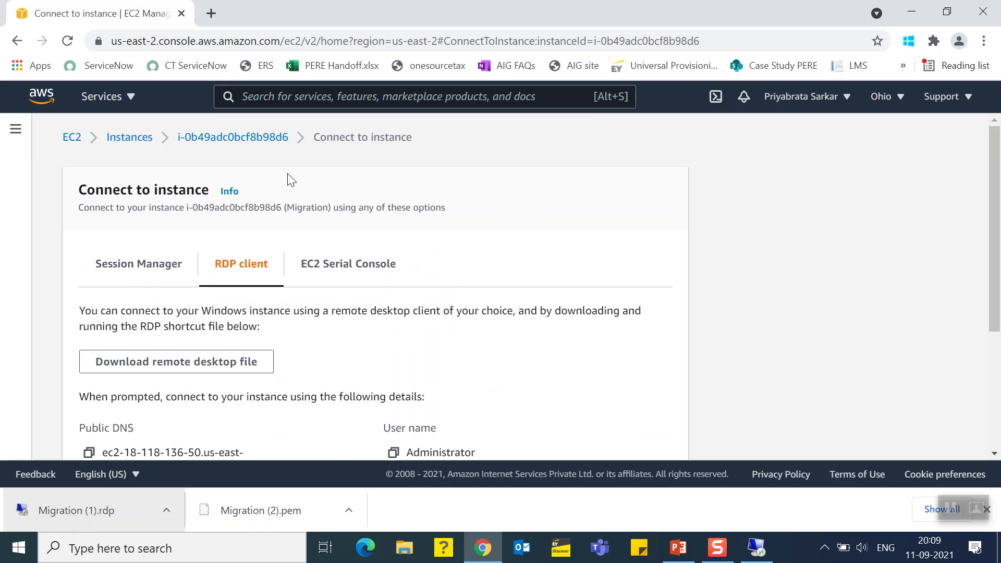
left_click(110, 138)
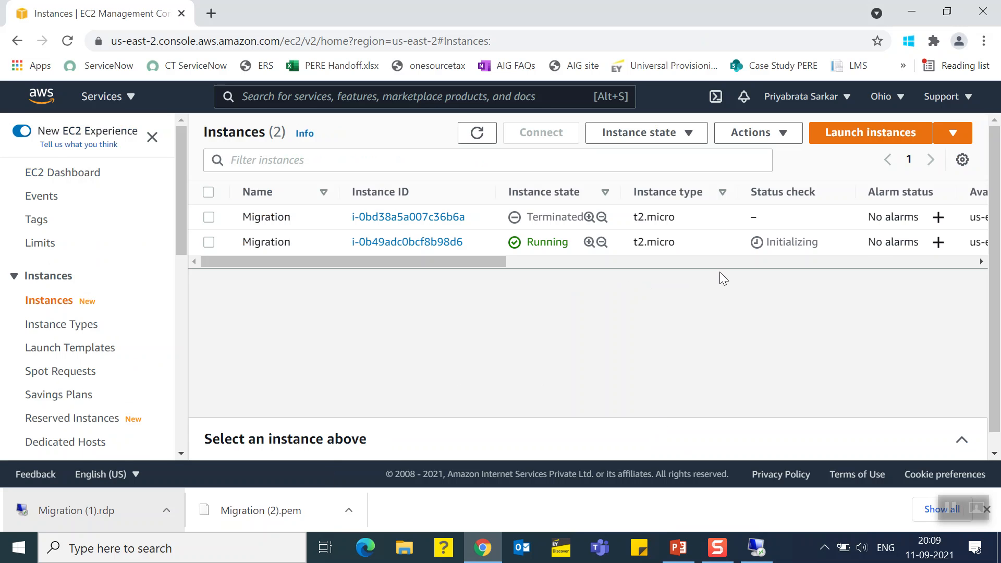
left_click(477, 134)
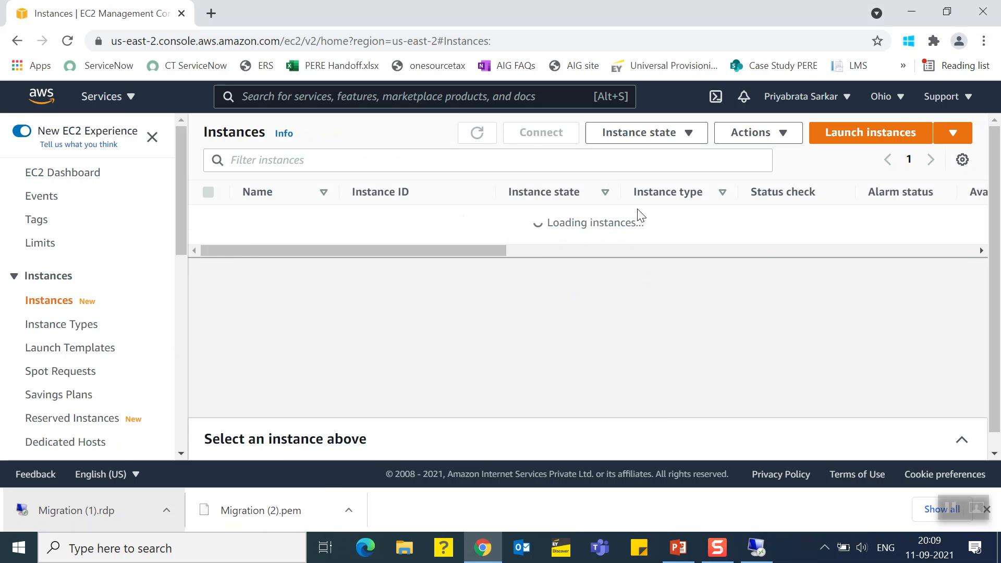
Check the remote session's startup while repeatedly refreshing the instances list to monitor the Migration instance's status check
left_click(756, 547)
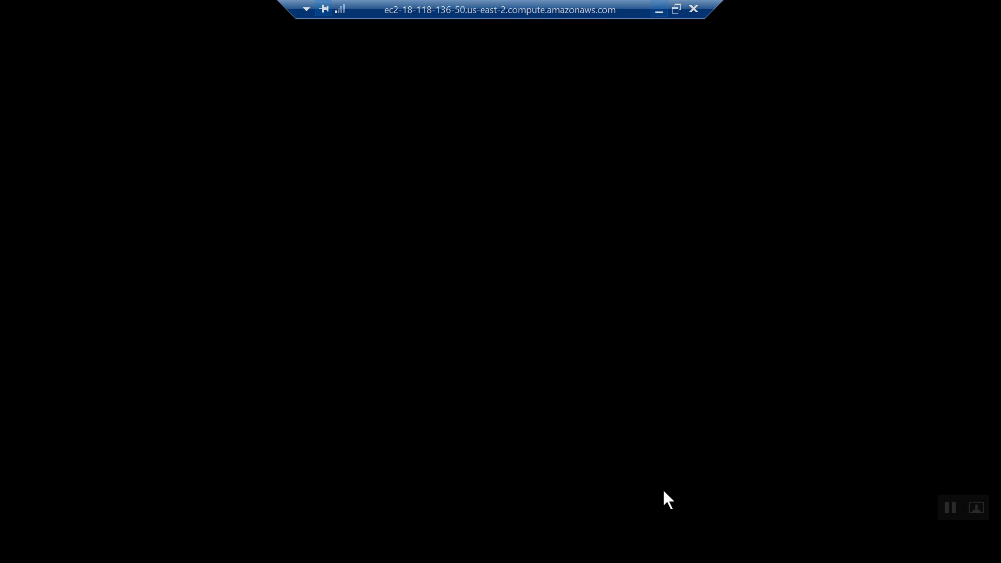
left_click(661, 11)
left_click(476, 135)
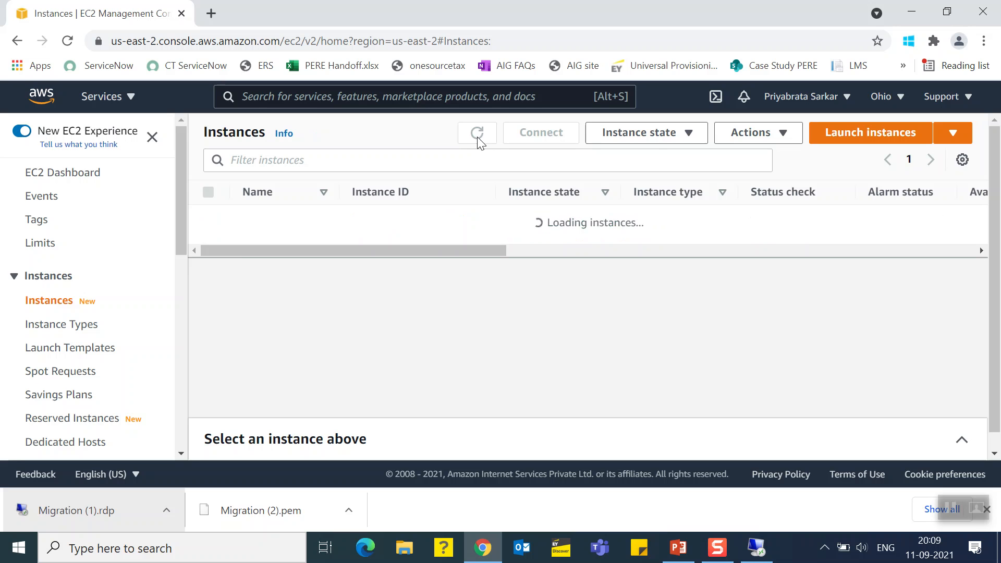
left_click(476, 137)
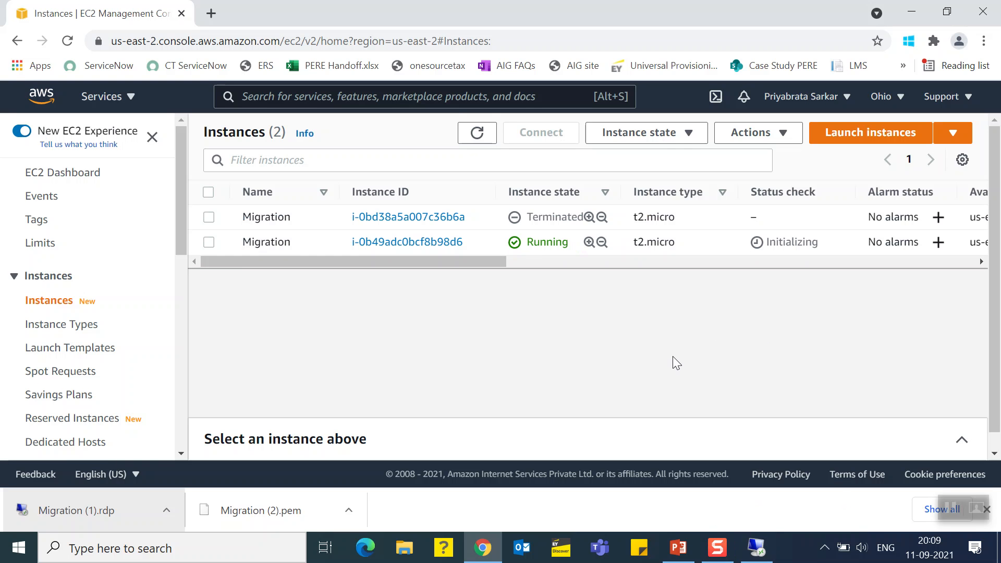
left_click(474, 142)
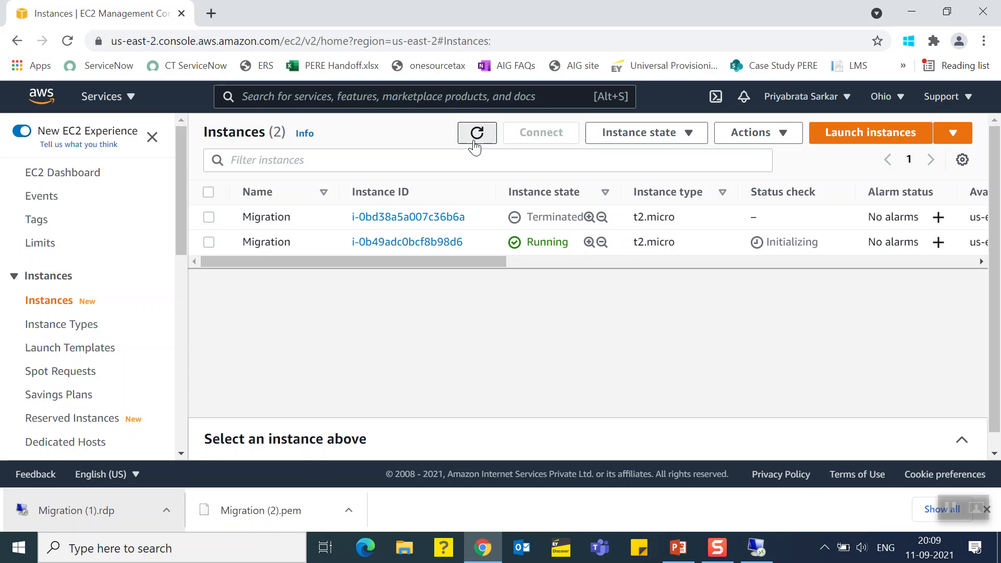
left_click(755, 547)
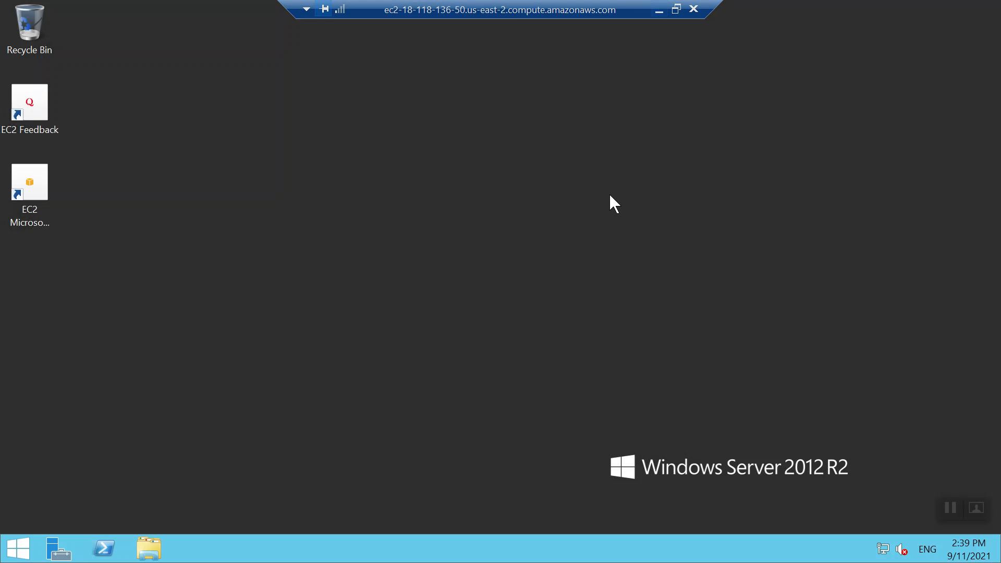
left_click(658, 13)
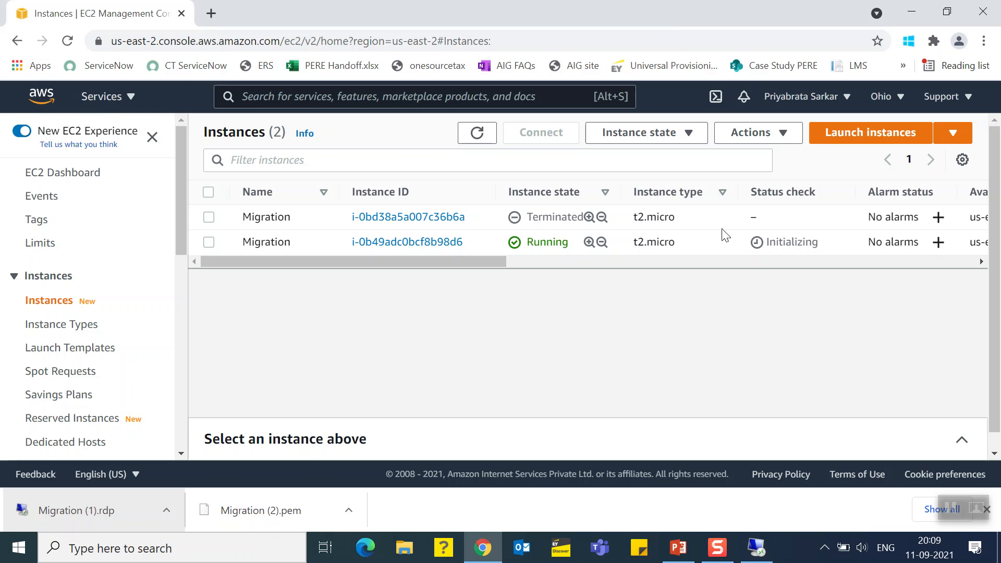
left_click(482, 136)
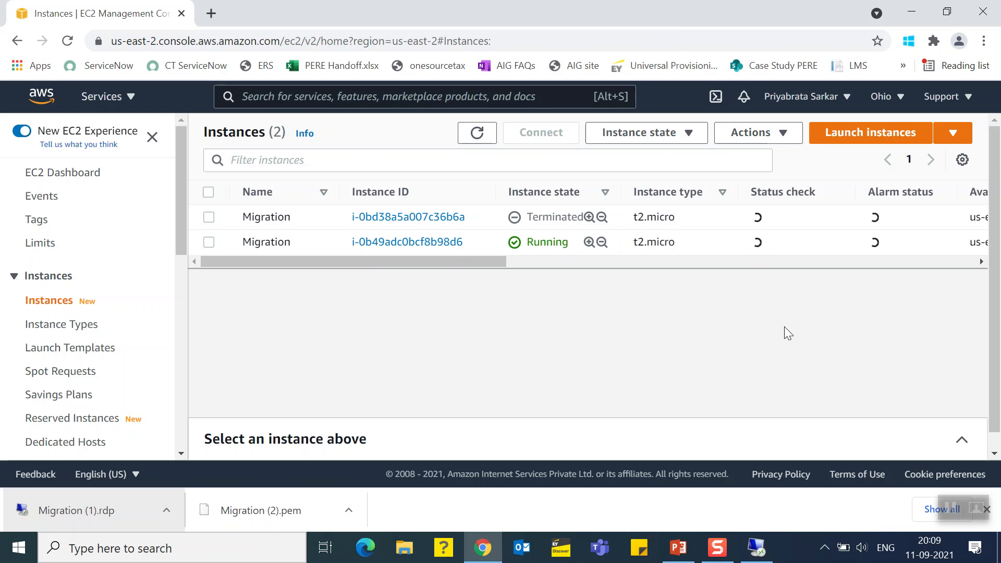
Examine the instance details shown on the remote Windows Server desktop and refresh the desktop
left_click(755, 547)
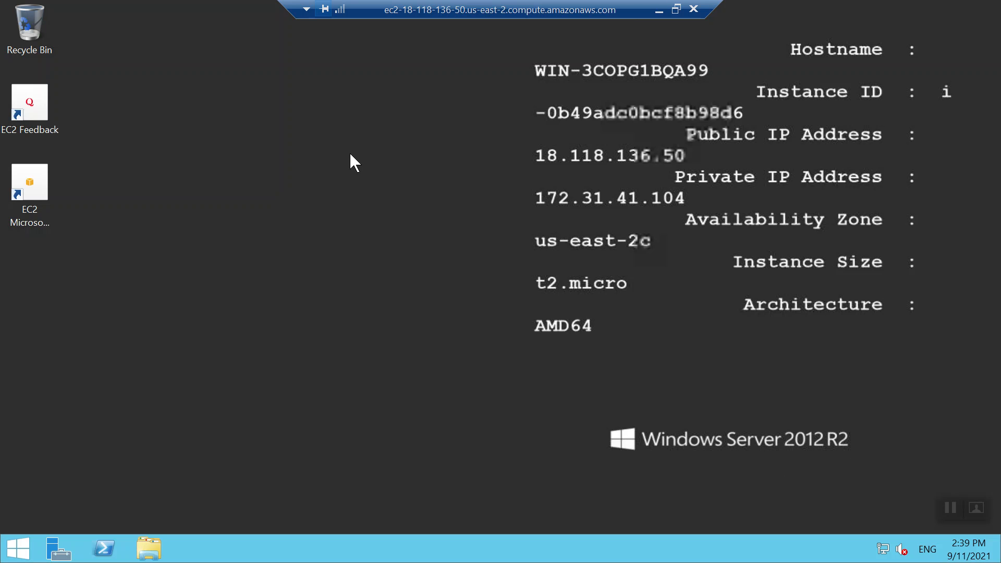
right_click(349, 151)
left_click(318, 149)
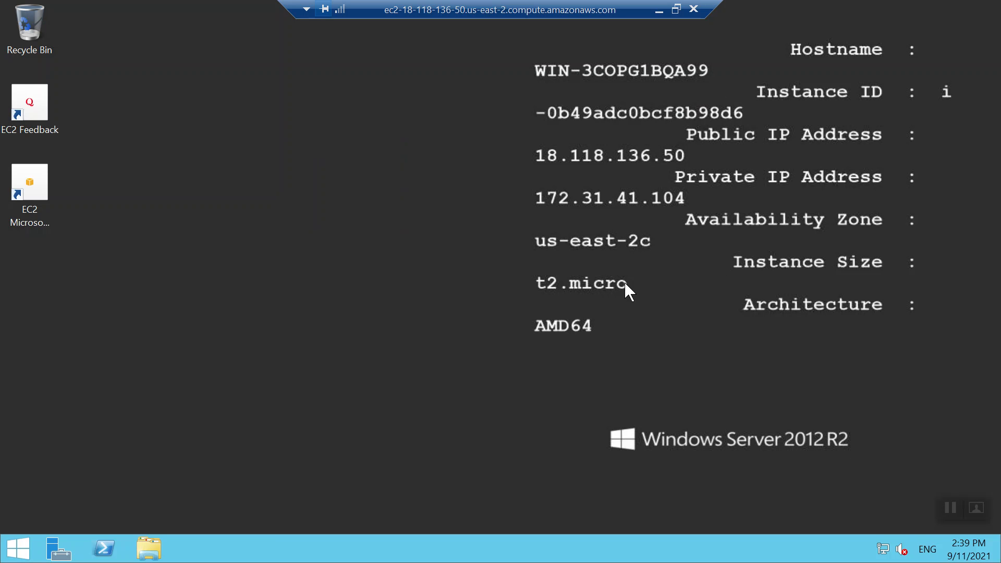
right_click(278, 162)
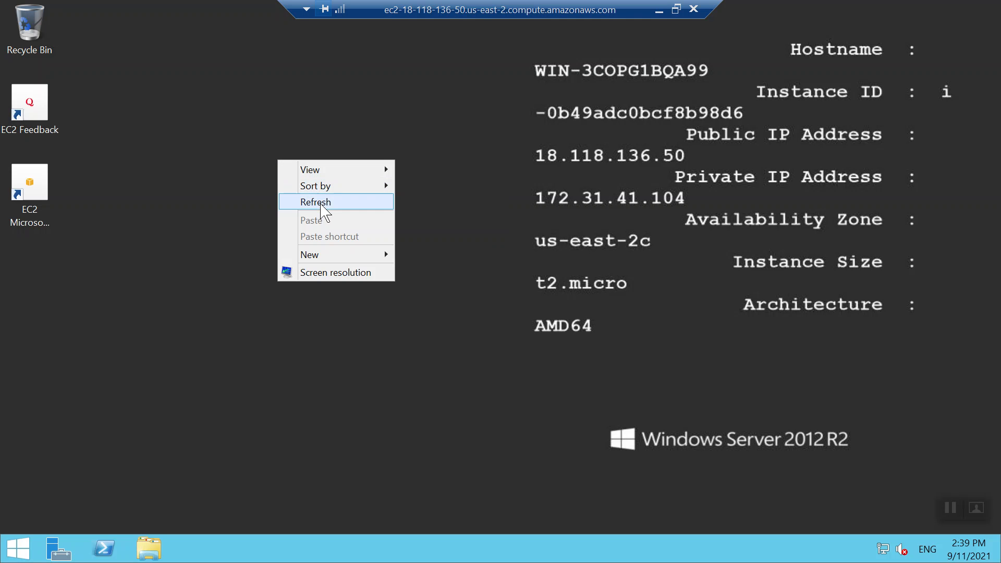
left_click(321, 204)
Go back to the EC2 instances list and recheck the Migration instance's status check
left_click(657, 11)
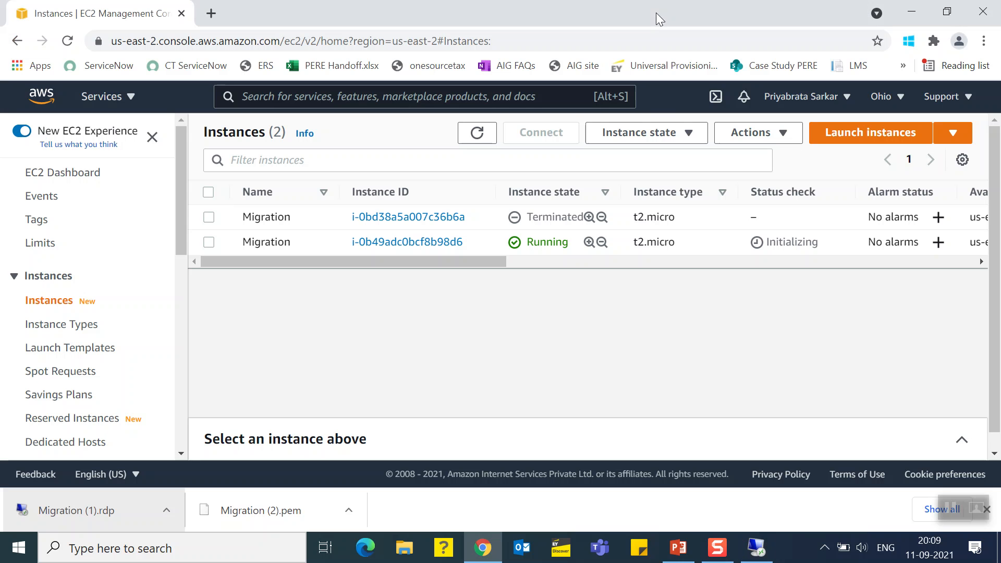
left_click(471, 137)
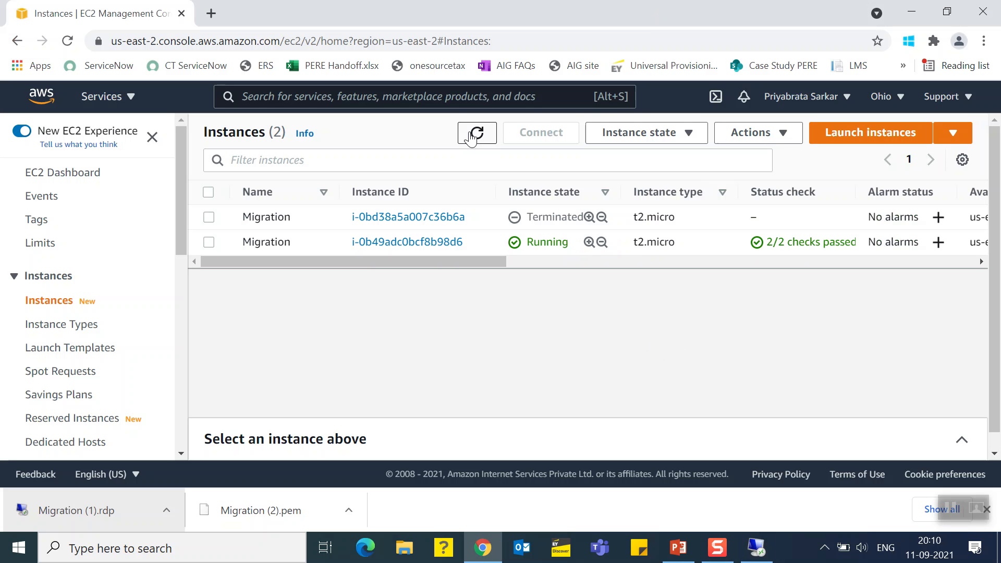
Stop the running Migration instance, dismiss the notification, and refresh the instances list
left_click(209, 242)
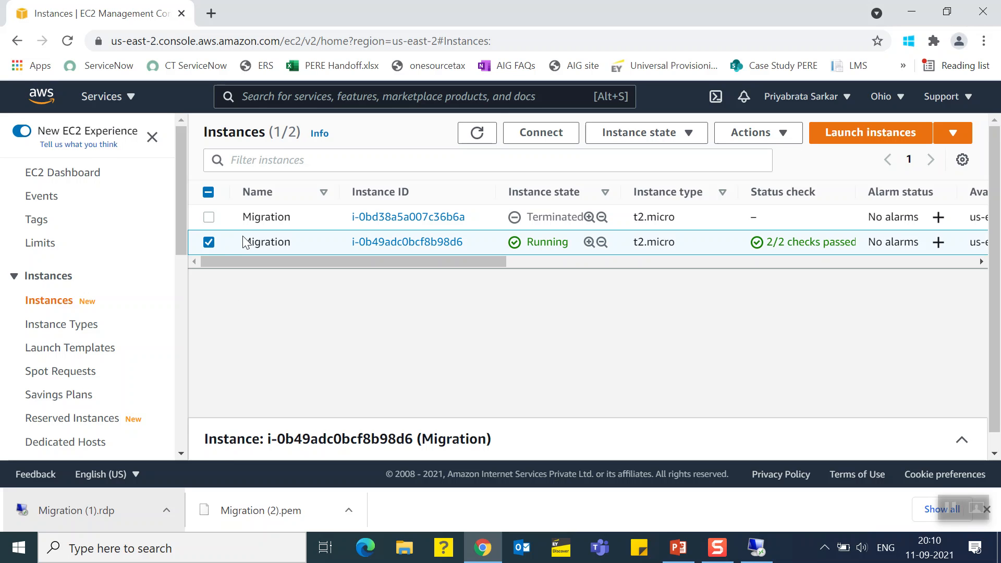
left_click(668, 135)
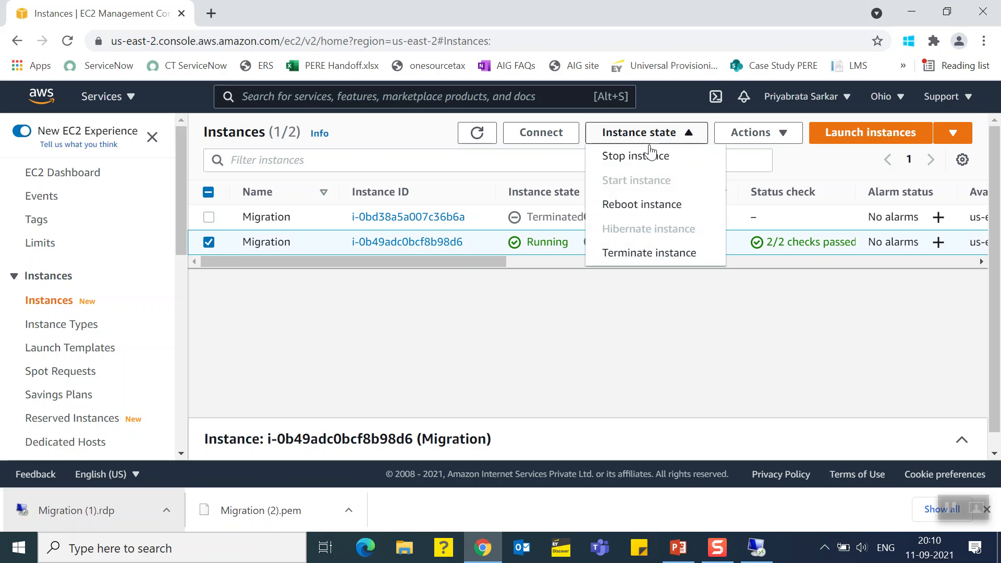
left_click(632, 158)
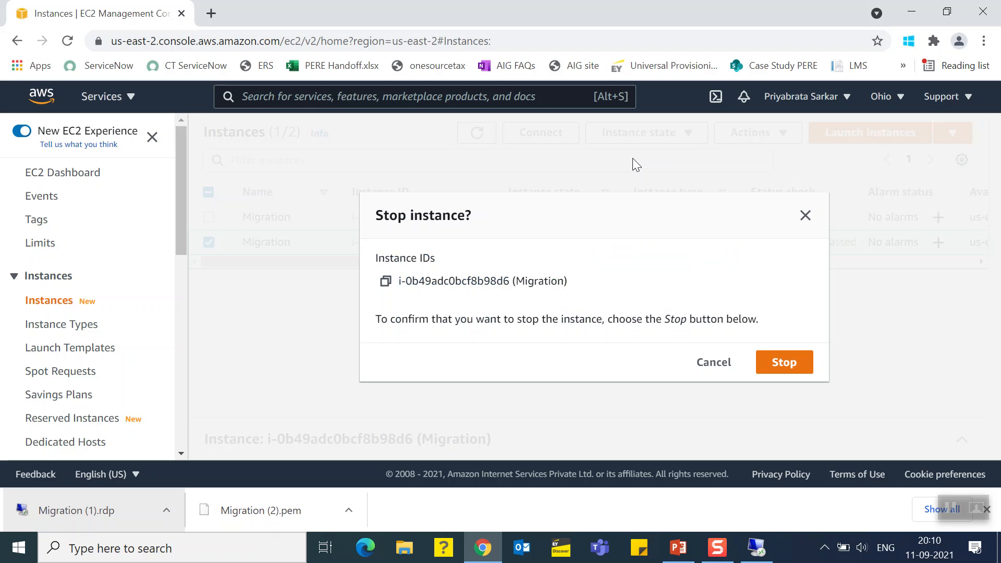
left_click(784, 364)
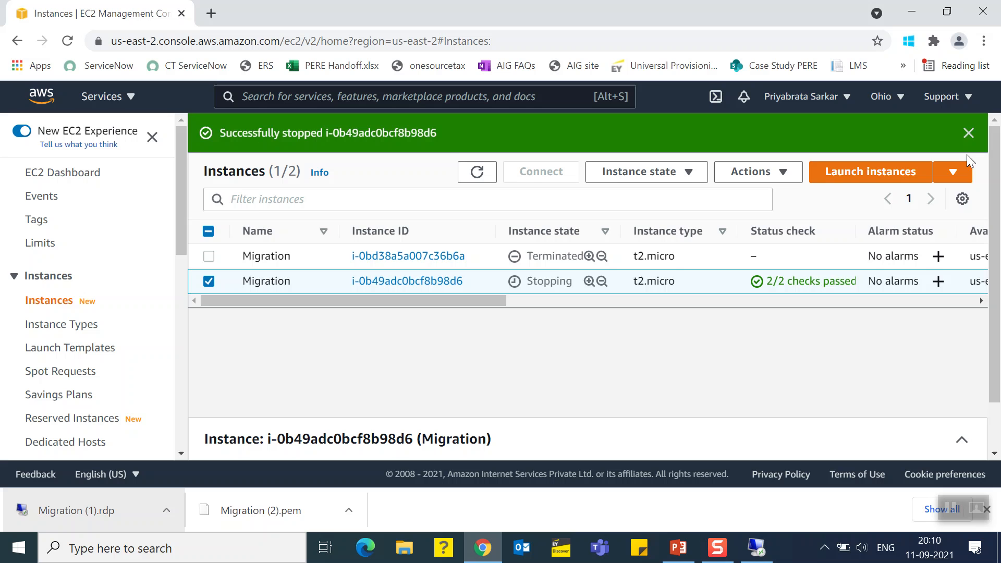
left_click(968, 134)
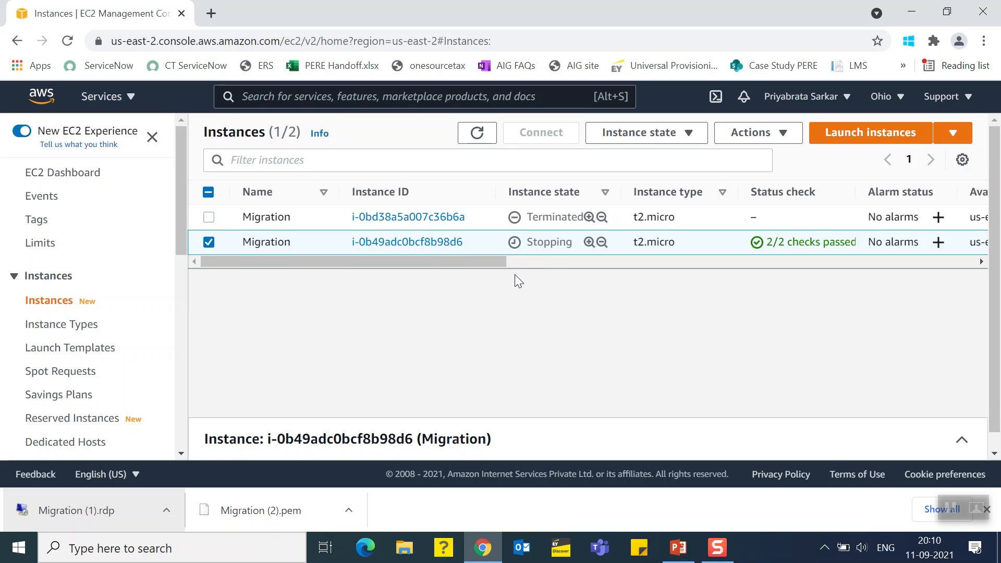
left_click(477, 134)
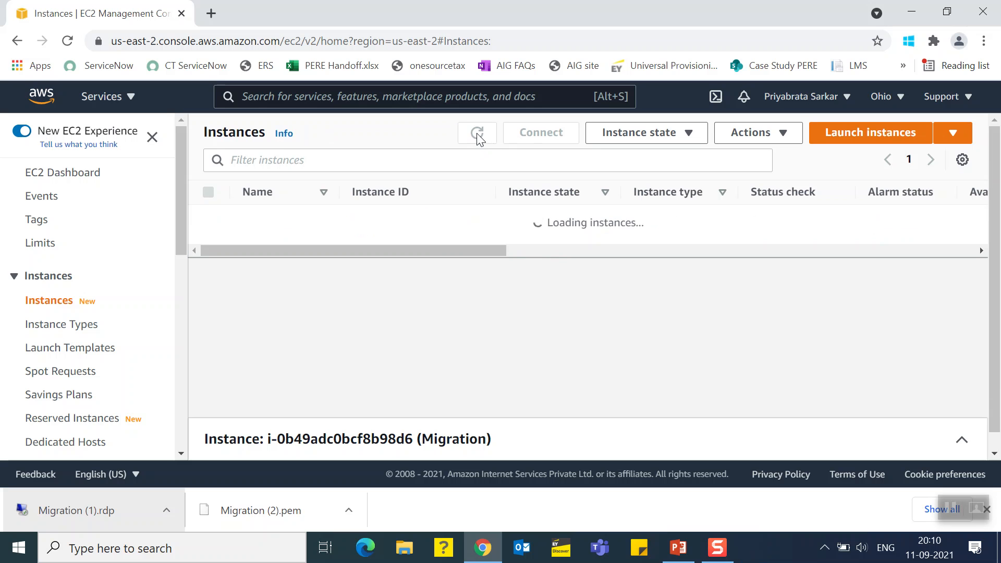
Refresh the instances list repeatedly to monitor the Migration instance's state while it is stopping
left_click(477, 134)
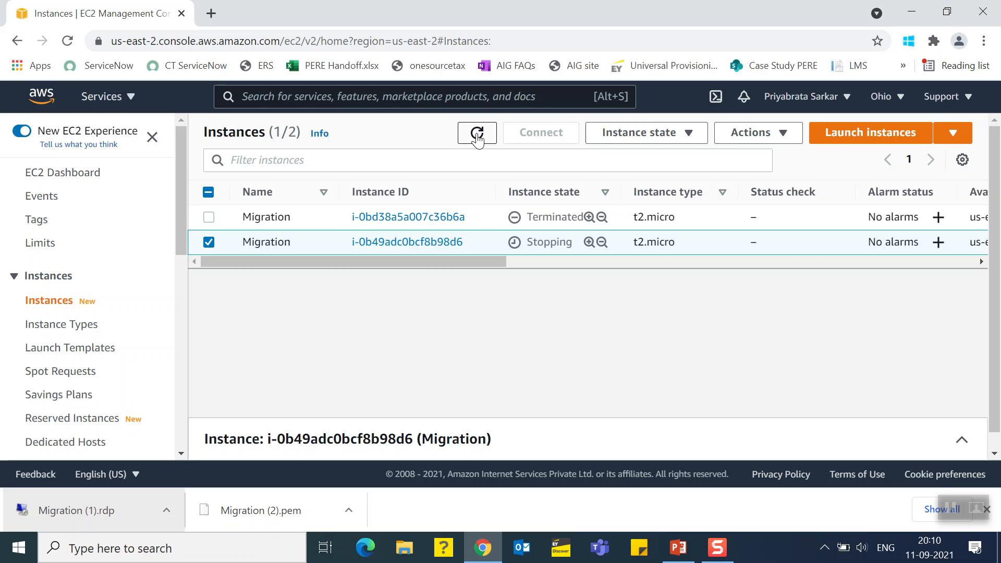
left_click(476, 137)
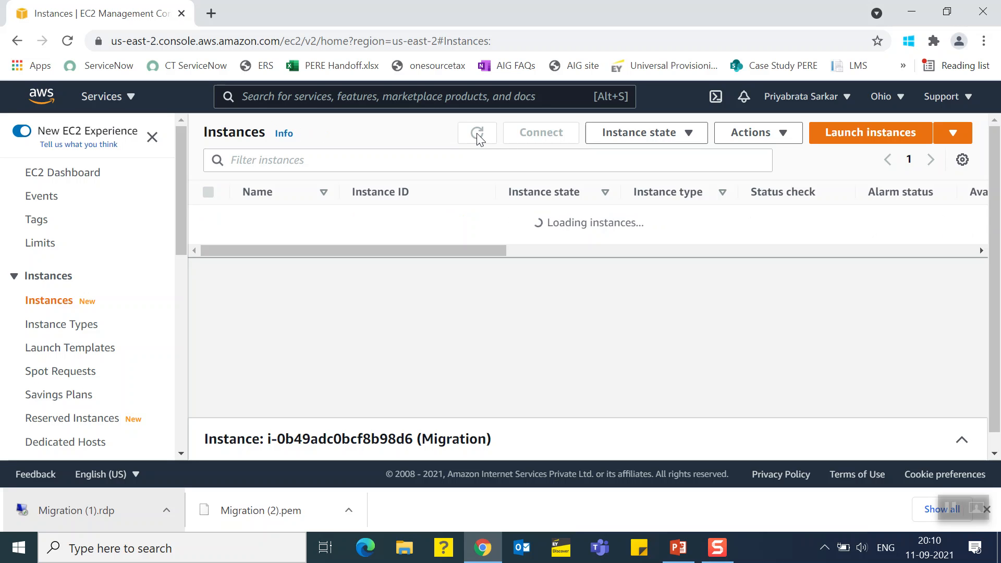
left_click(479, 138)
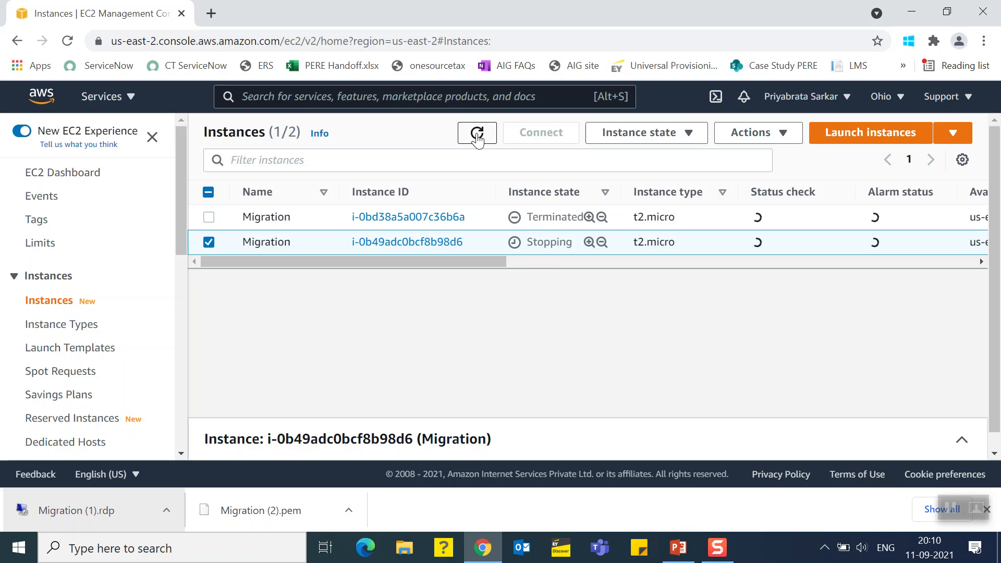
left_click(477, 137)
left_click(476, 137)
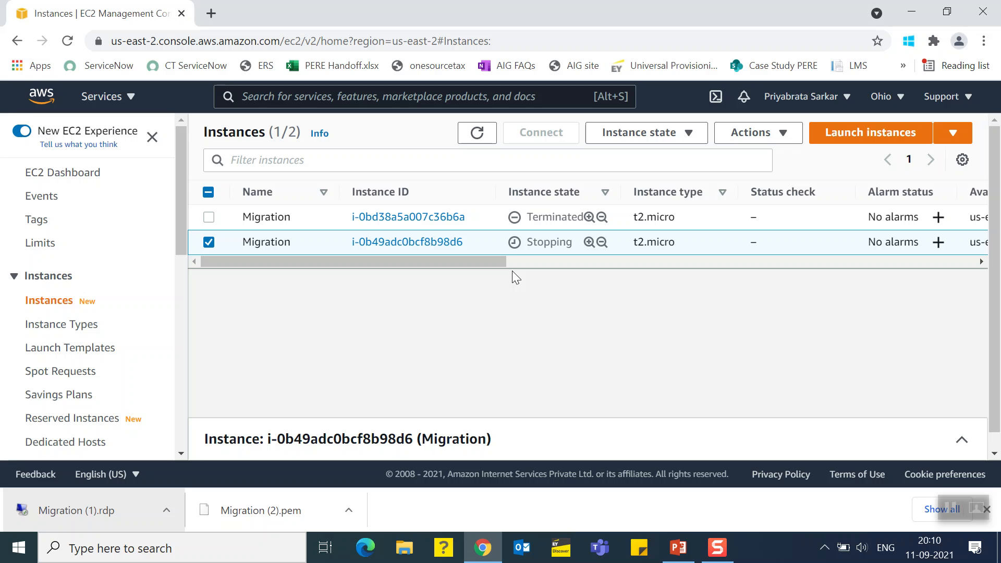
left_click(472, 132)
left_click(473, 134)
left_click(475, 136)
Start creating an image from the stopped Migration instance, named Migration, with the description My First EC2 Instance Migration
left_click(753, 133)
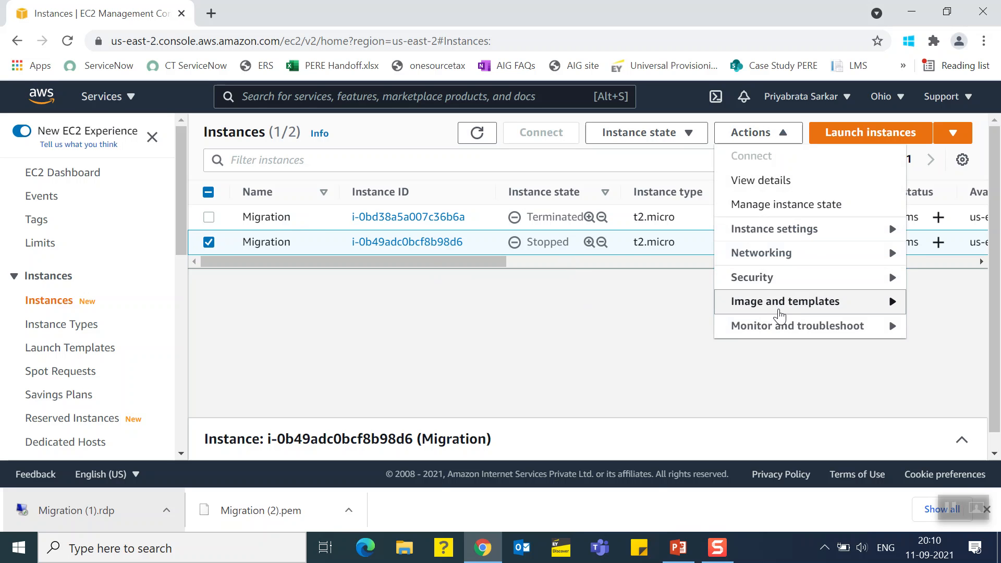
mouse_move(779, 315)
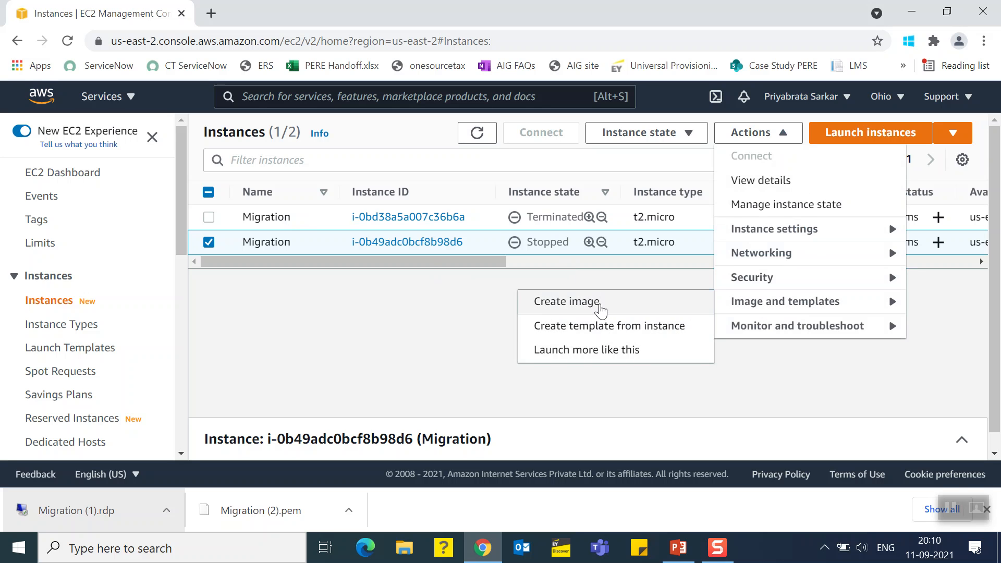
left_click(601, 310)
left_click(521, 309)
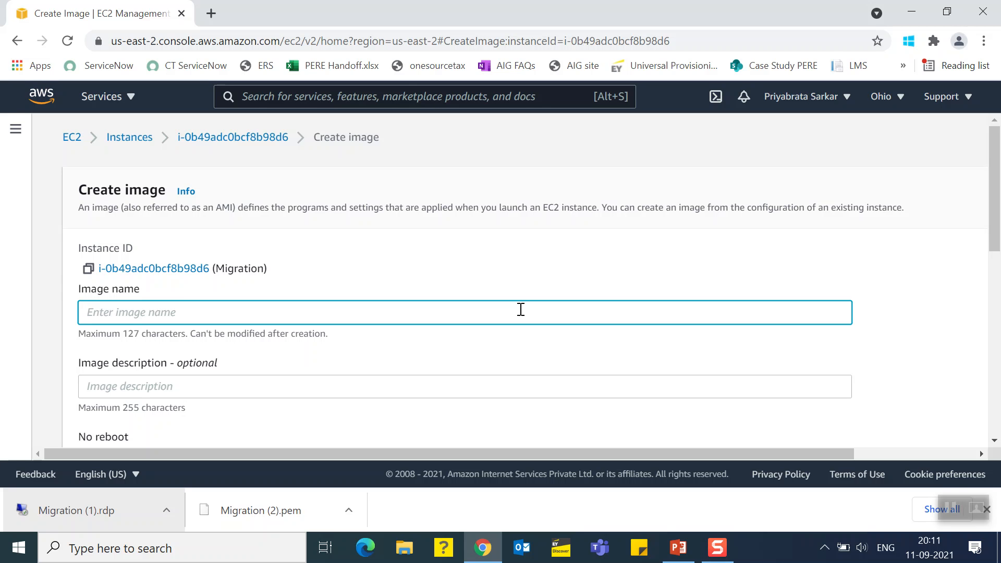
type("Migration")
key("Tab")
type("M")
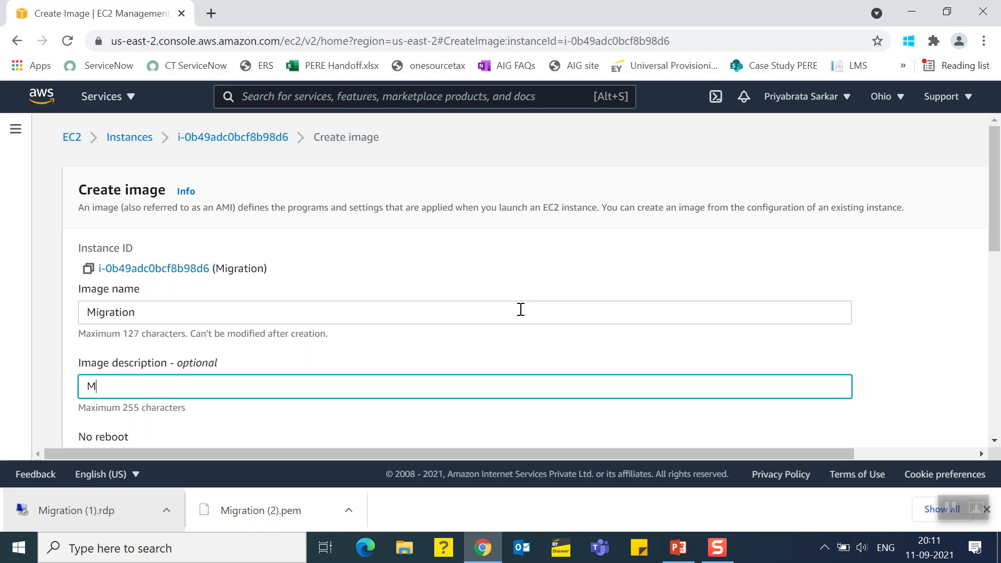
type("y First EC2 Instan")
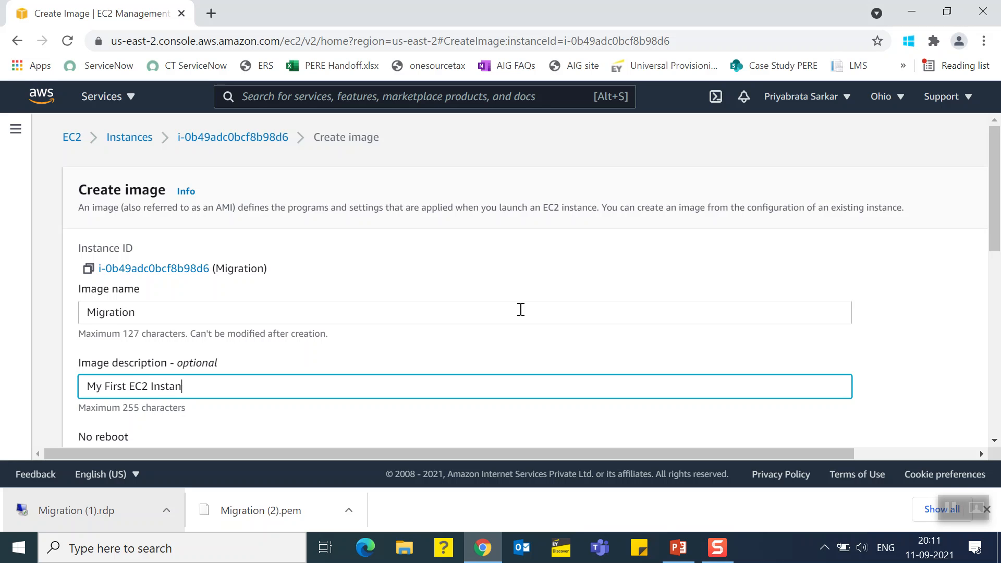
type("ce Migration")
Create the image with the default volume and tag settings and dismiss the notification
scroll(1000, 363, "down", 4)
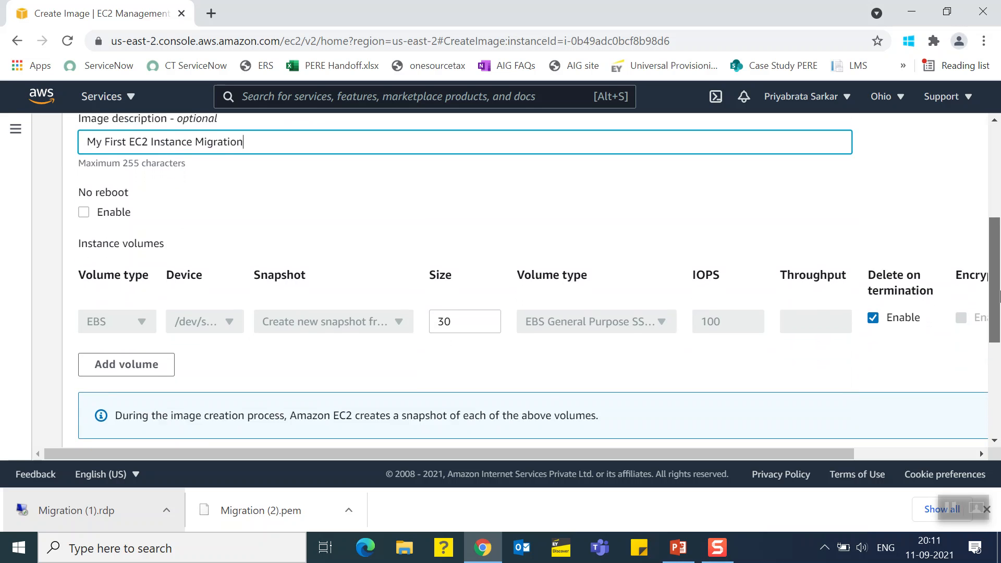
scroll(1000, 286, "down", 5)
left_click_drag(805, 453, 936, 459)
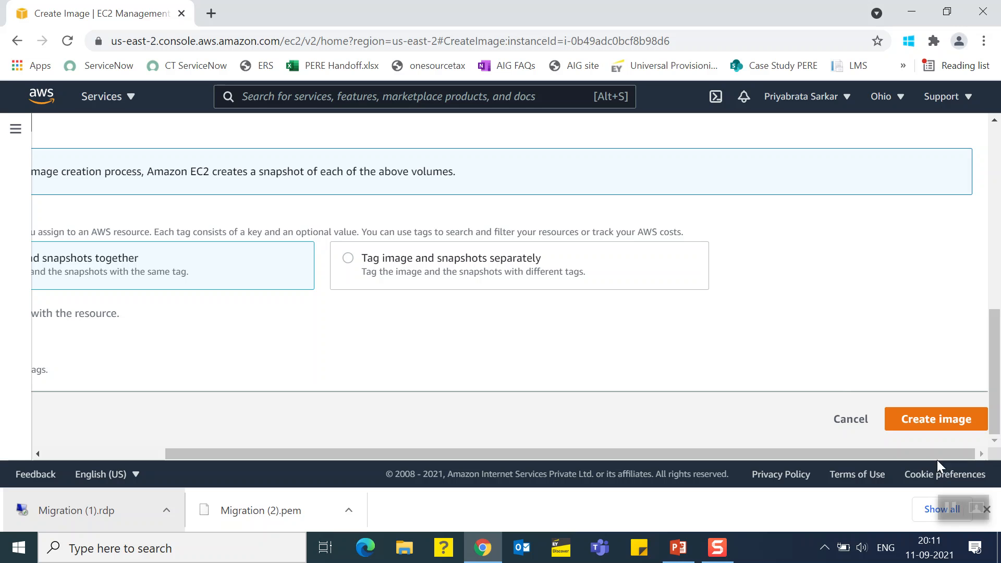
left_click(909, 420)
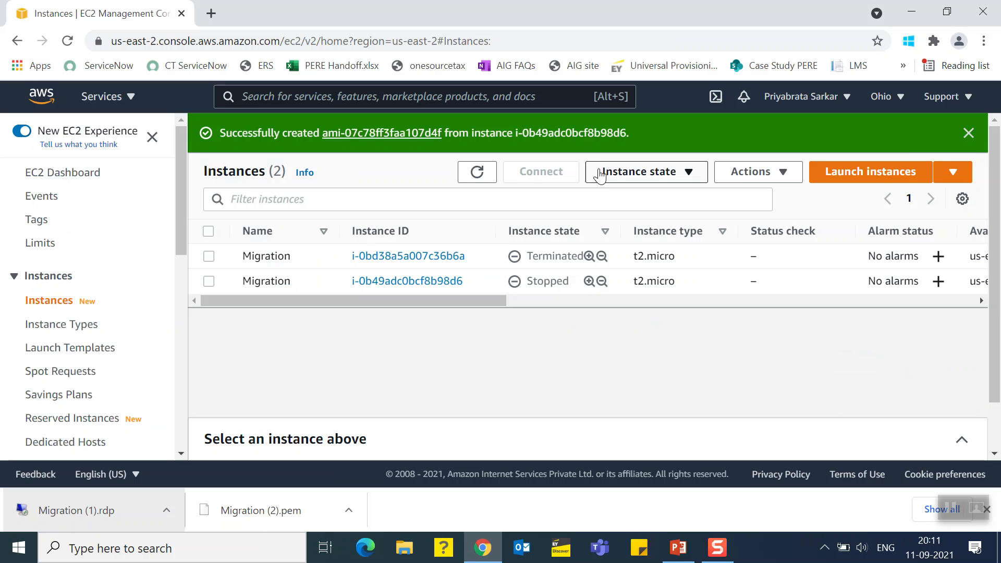
left_click(965, 134)
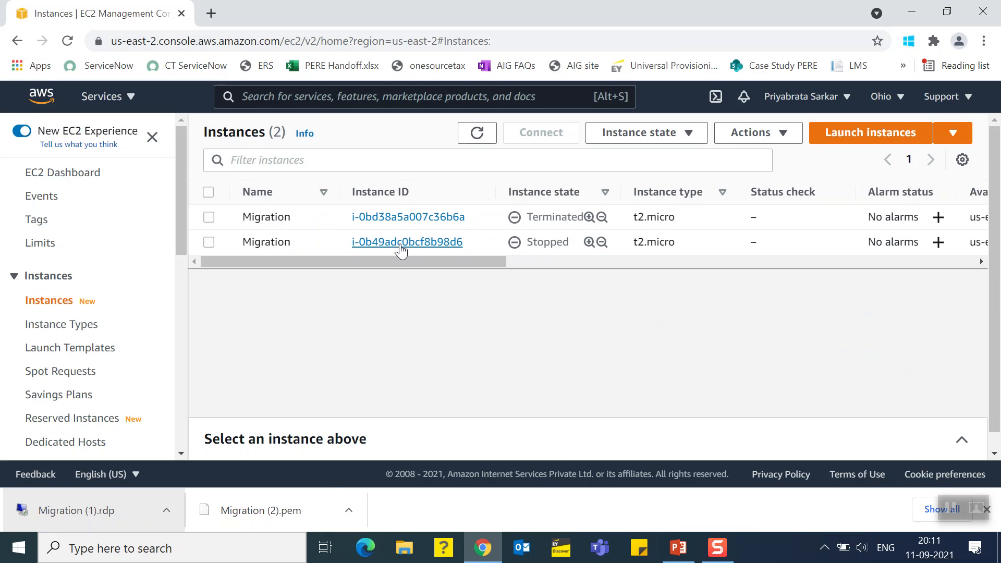
Open the AMIs list and check the Migration image's status, refreshing the list
left_click_drag(176, 207, 187, 280)
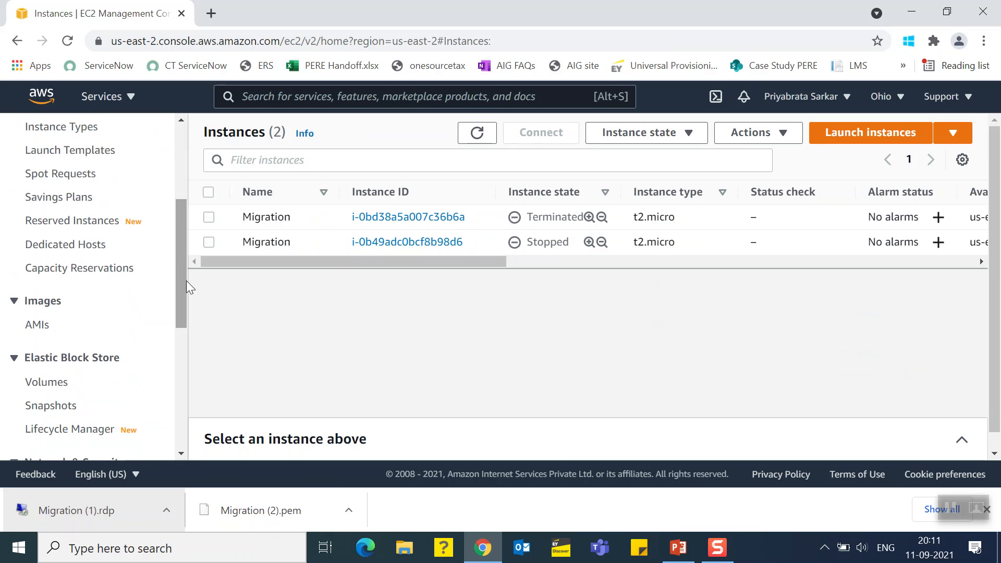
left_click(37, 325)
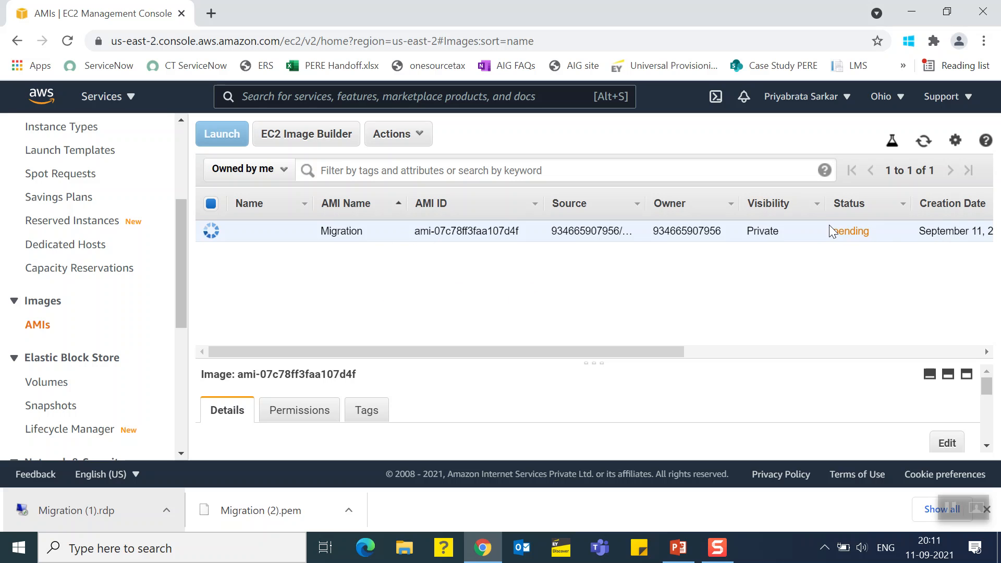
left_click_drag(831, 229, 874, 238)
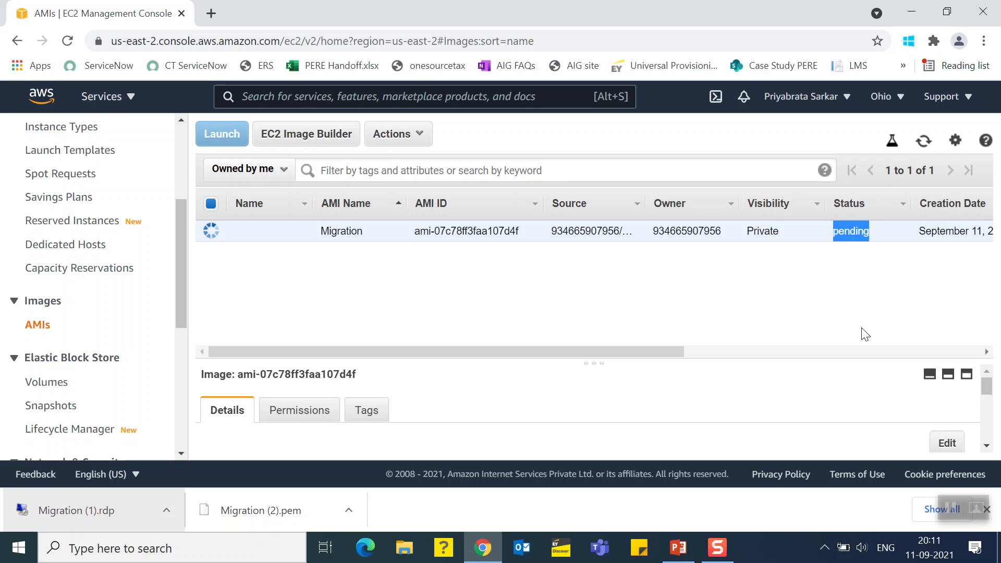
left_click(923, 141)
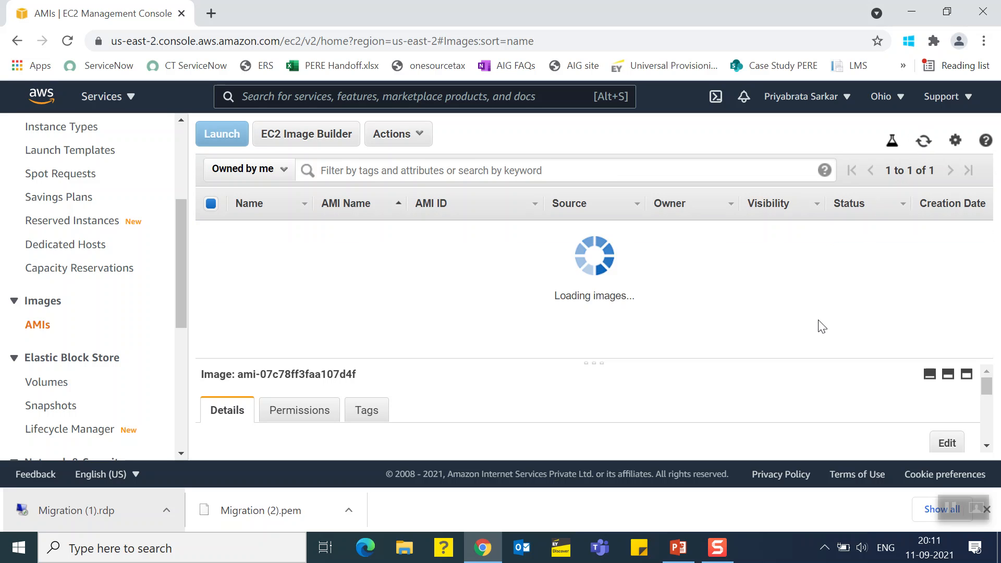
left_click_drag(831, 230, 869, 232)
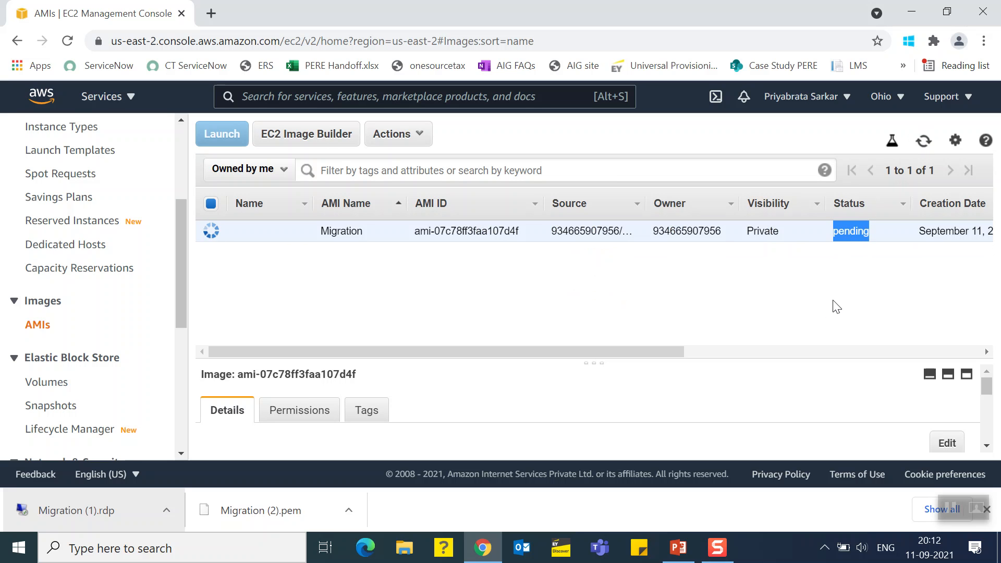
left_click(949, 508)
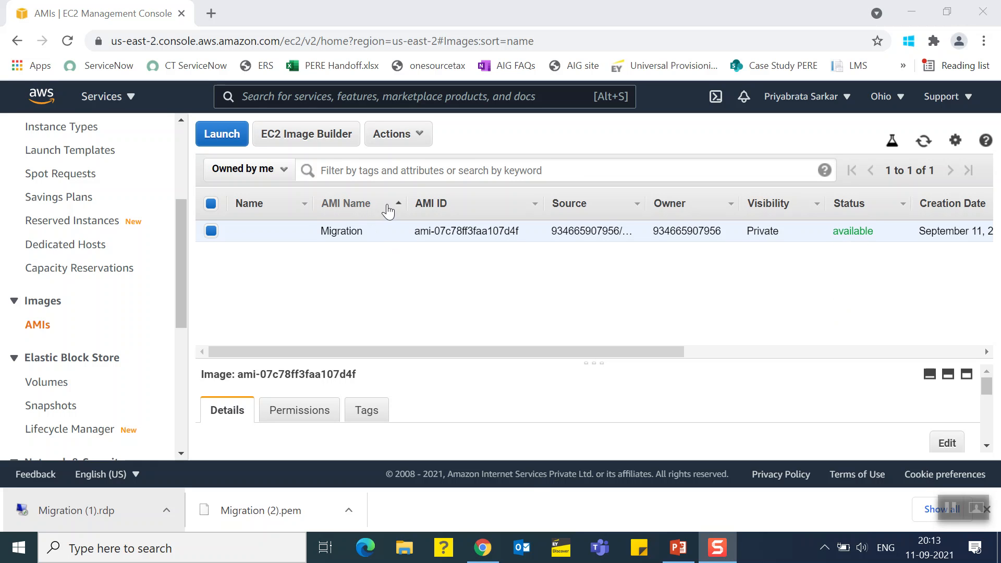
left_click_drag(833, 231, 881, 246)
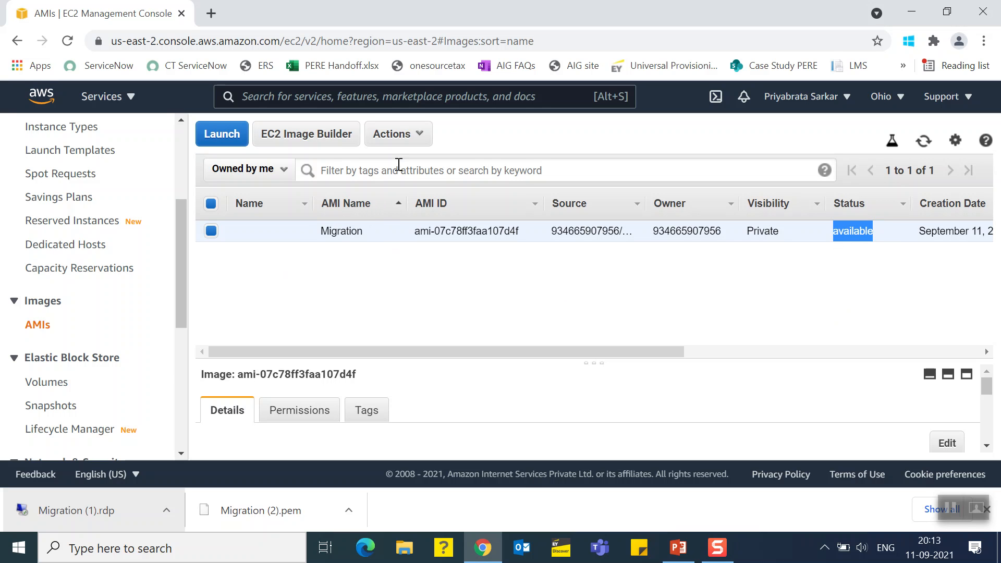
Copy the Migration AMI to the Asia Pacific (Mumbai) region, keeping the default name, description and encryption setting
left_click(401, 145)
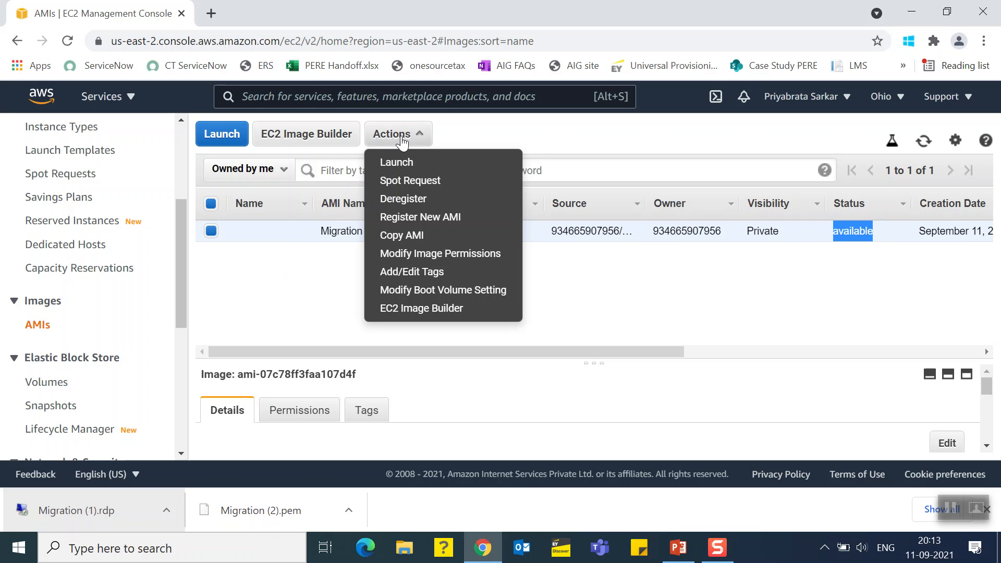
left_click(406, 235)
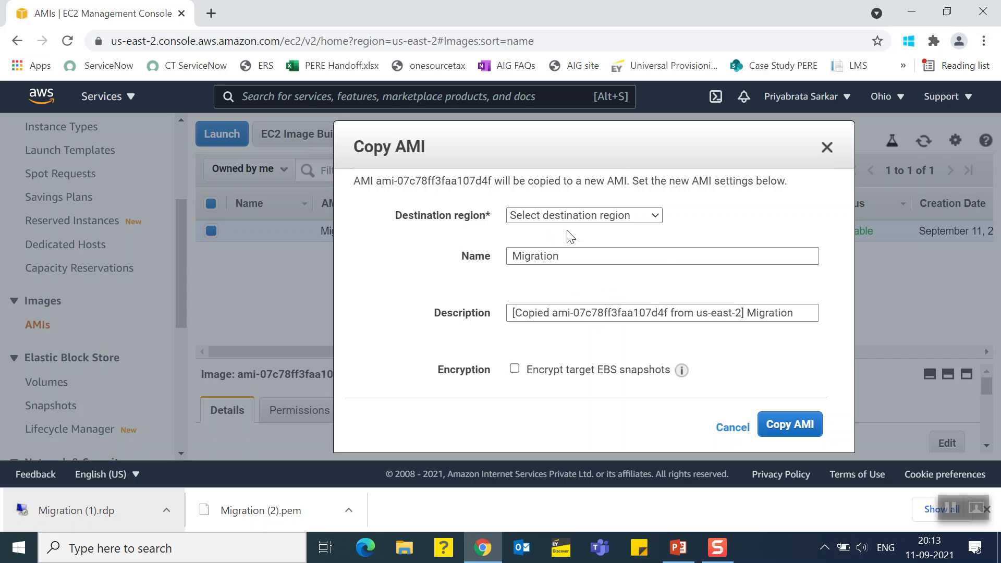
left_click(560, 219)
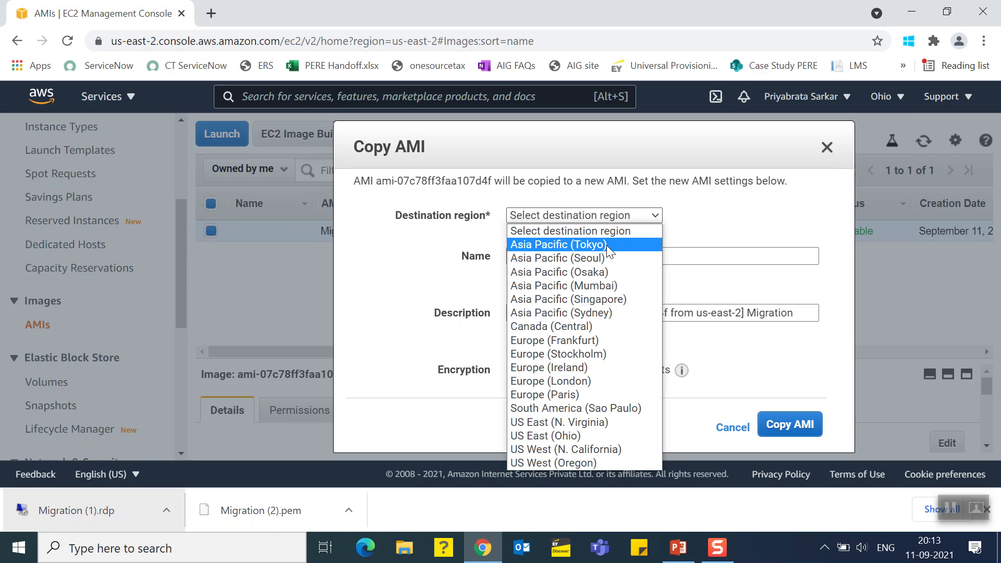
left_click(541, 288)
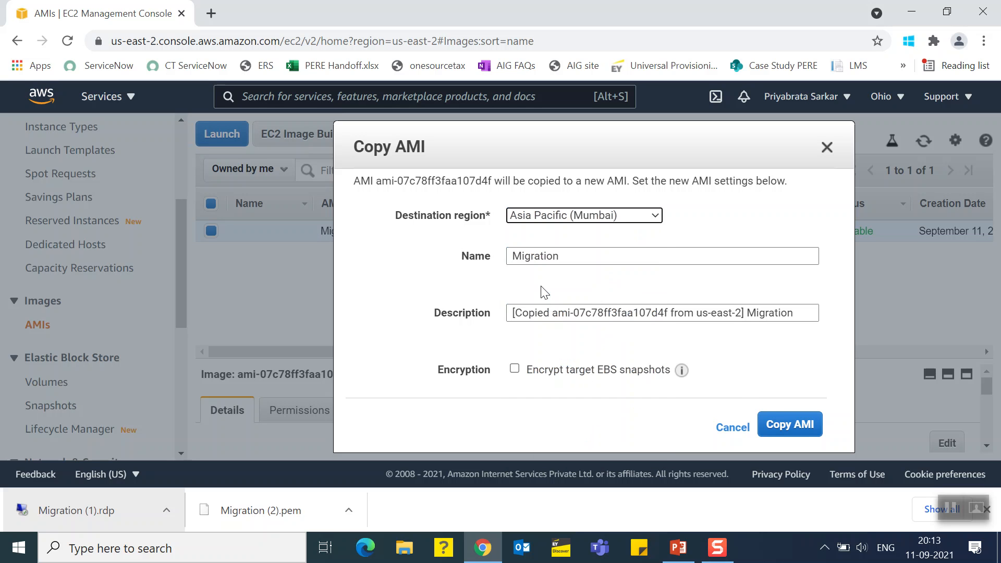
left_click(782, 429)
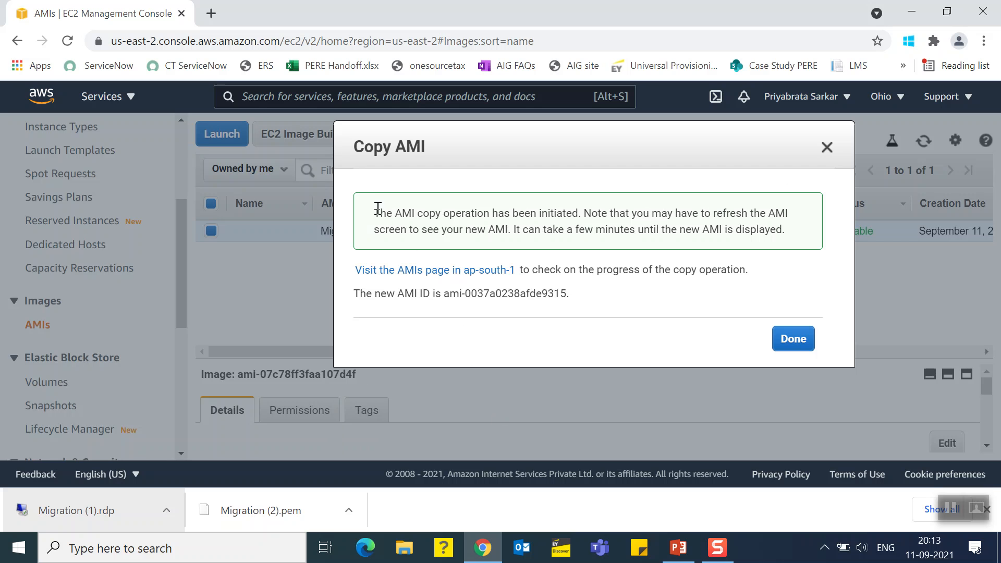
Read the copy notice, open the AMIs page in ap-south-1, and check the copied Migration image's status
left_click_drag(379, 214, 787, 231)
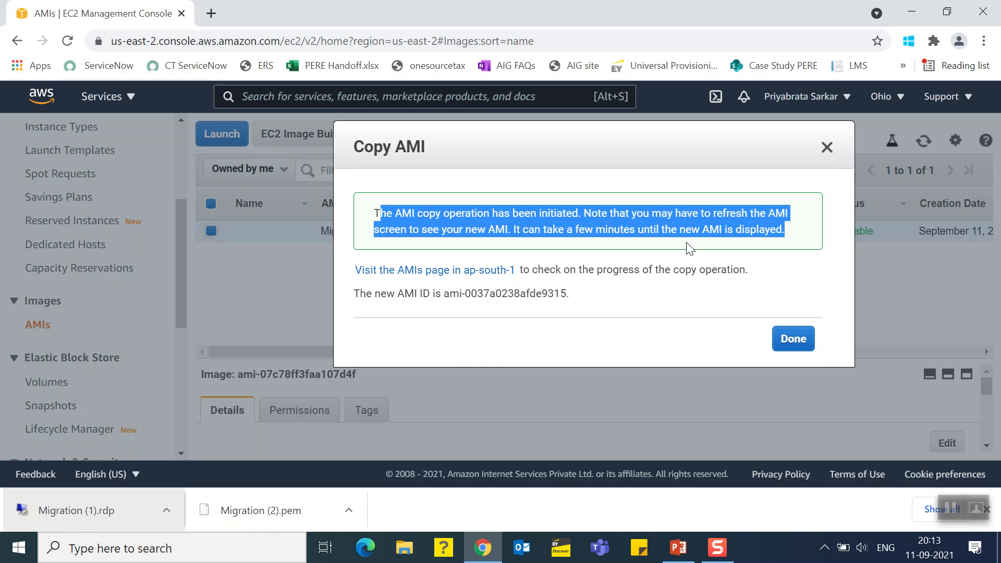
left_click(447, 318)
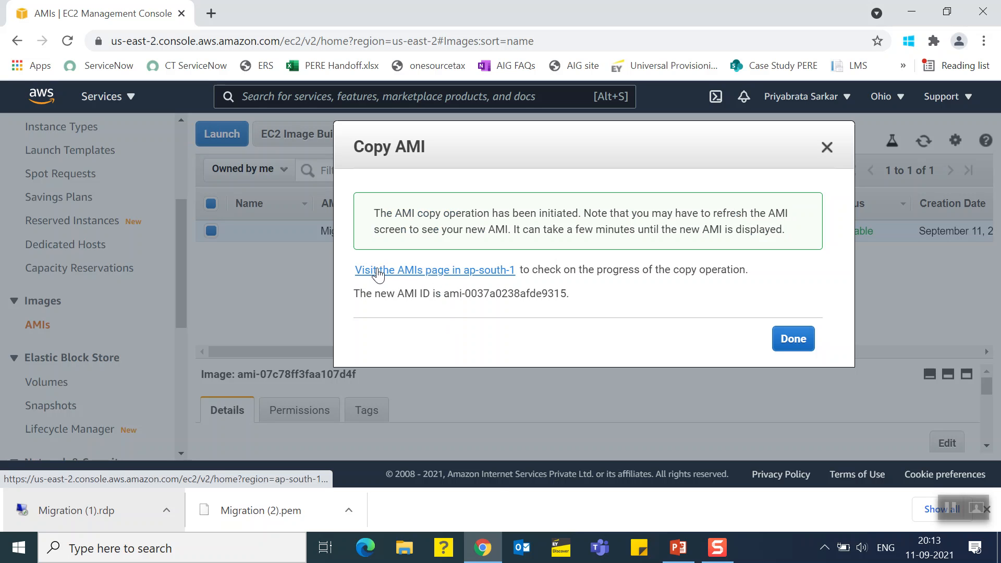
left_click(469, 276)
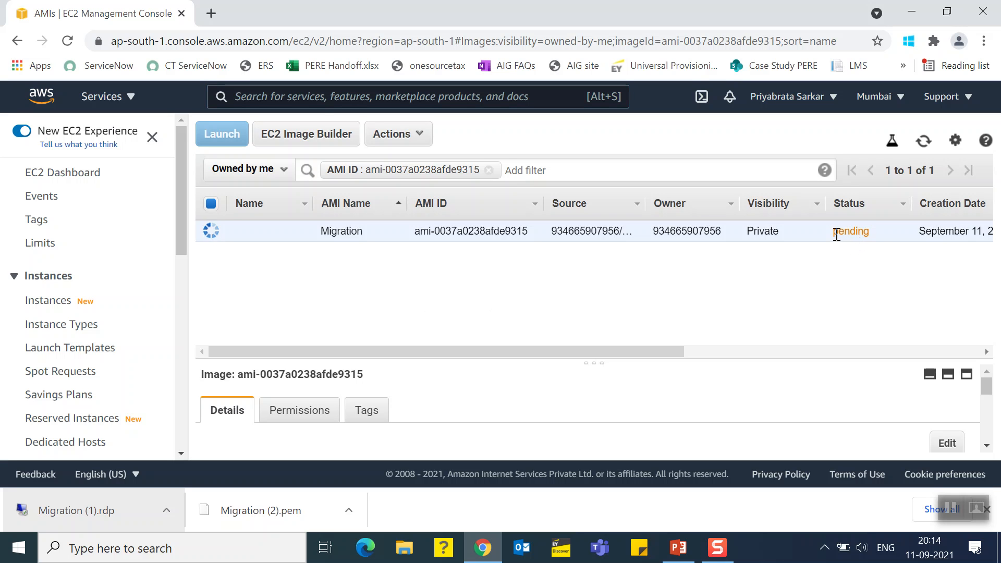
left_click_drag(835, 233, 874, 233)
left_click(950, 508)
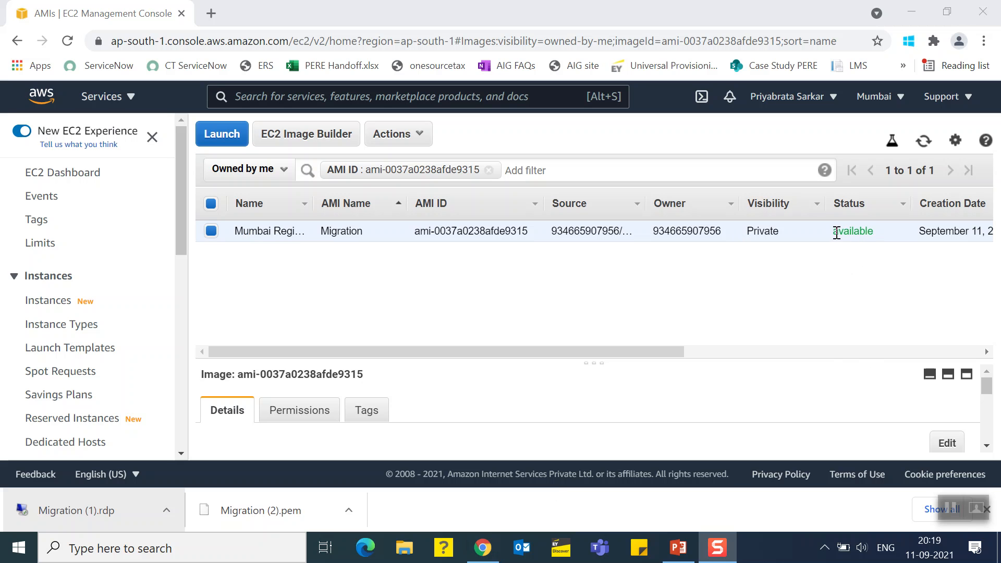
left_click_drag(836, 231, 882, 234)
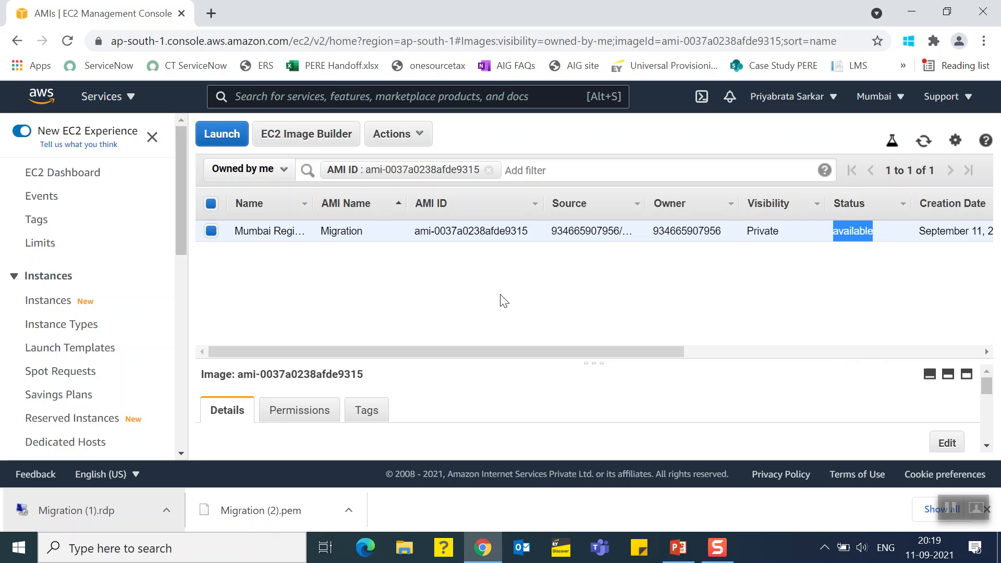
Start launching an instance from the copied Migration AMI, keeping the t2.micro type and the default instance details and storage
left_click(216, 137)
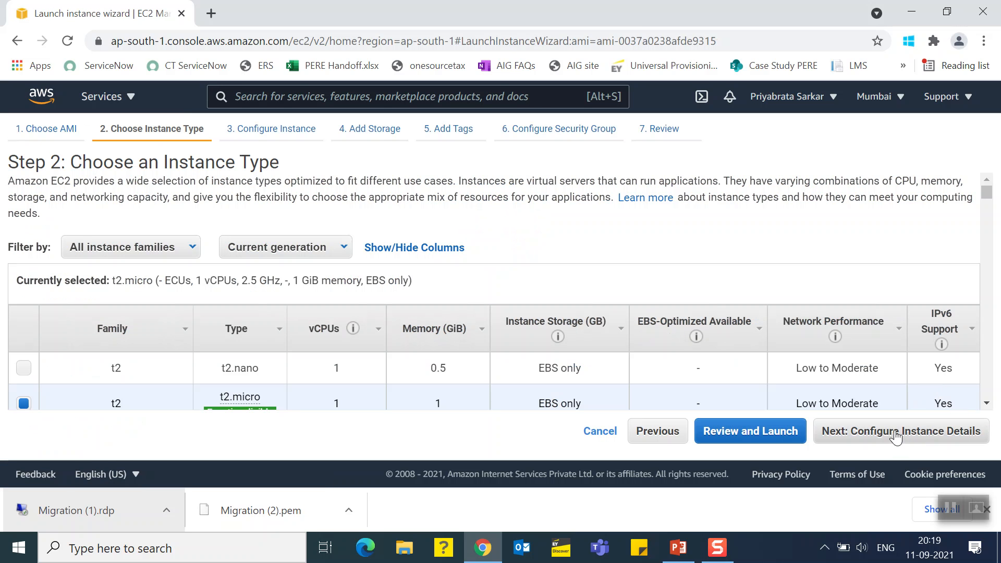
left_click(895, 434)
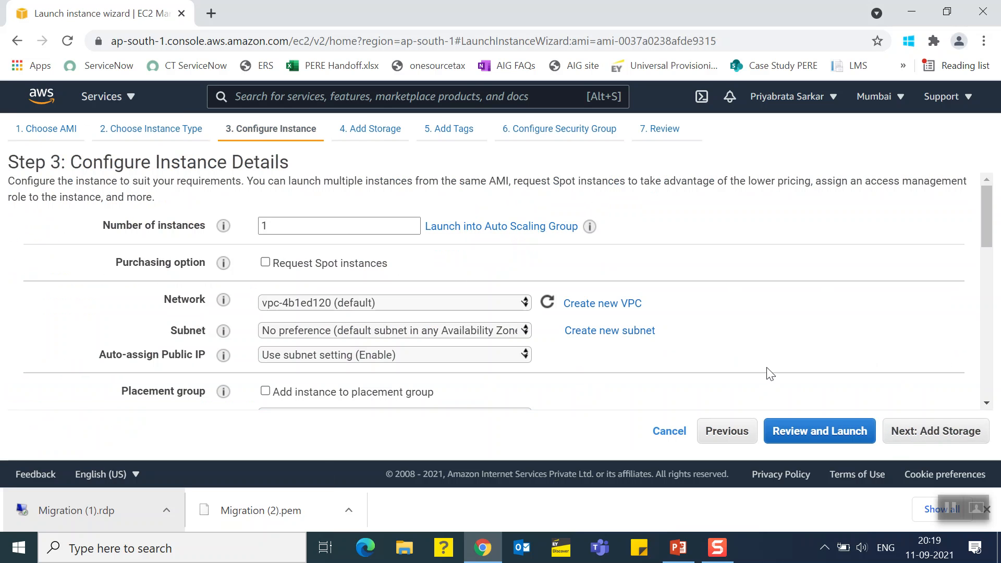
left_click(921, 433)
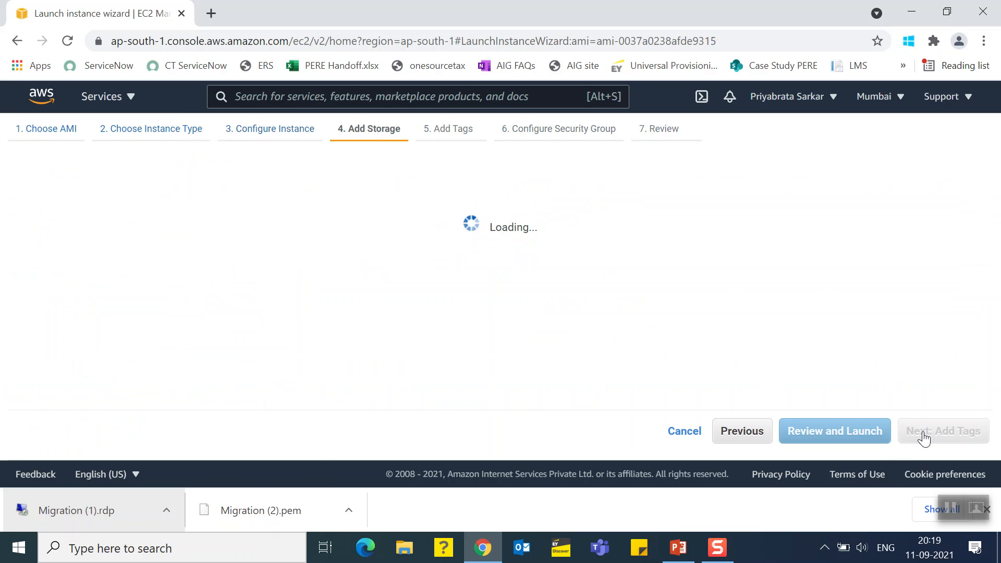
left_click(924, 436)
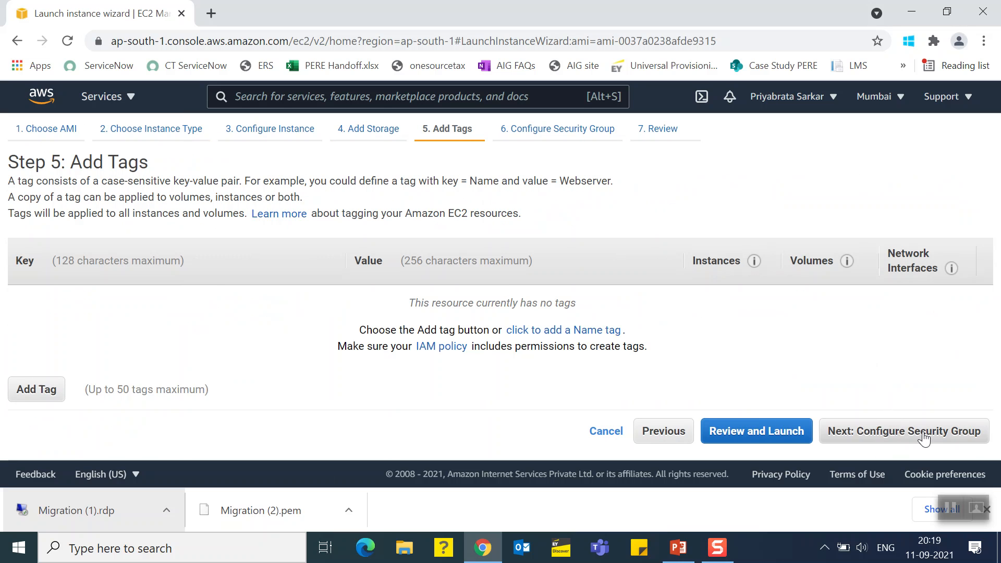
Add a Name tag with the value Mumbai Region and proceed to the security group configuration
left_click(540, 333)
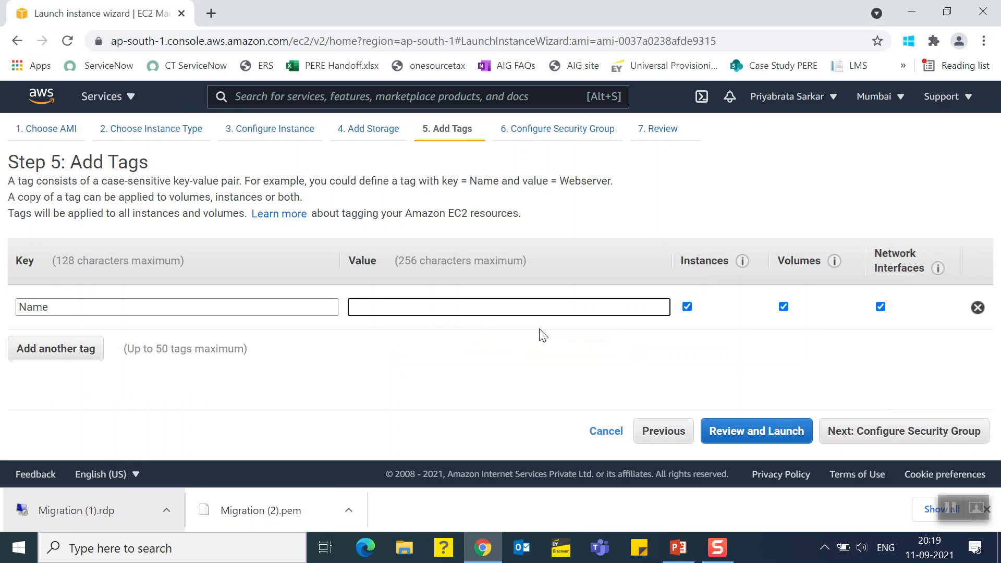
type("Mumbai")
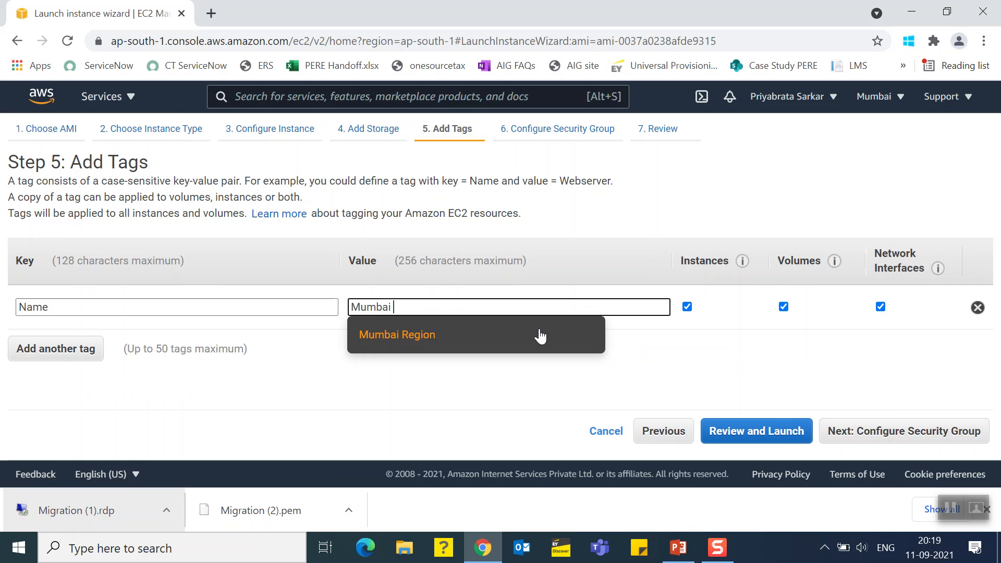
left_click(391, 342)
left_click(858, 433)
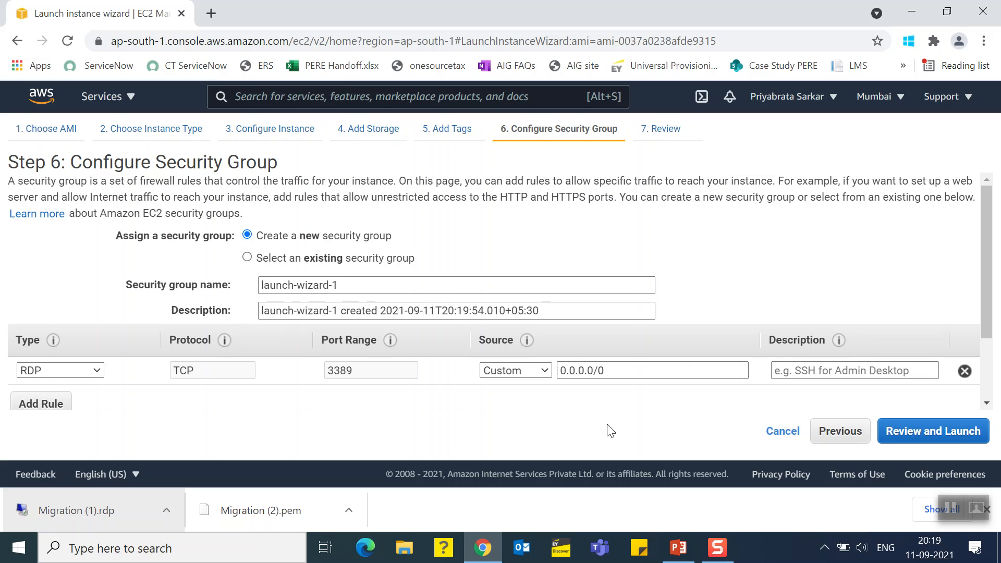
Set the RDP rule's source to Anywhere in the new security group and proceed to the launch review
left_click(505, 370)
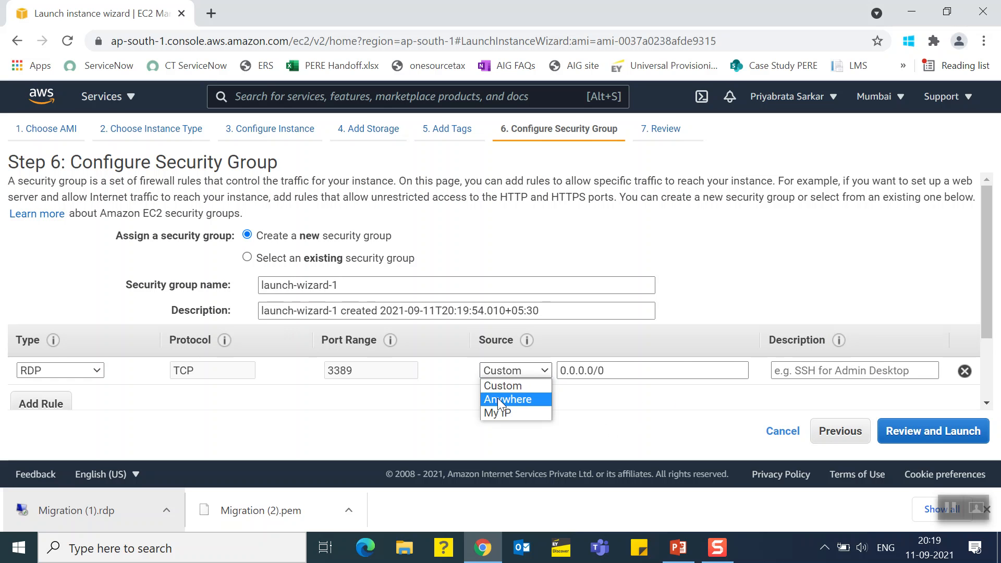
left_click(499, 402)
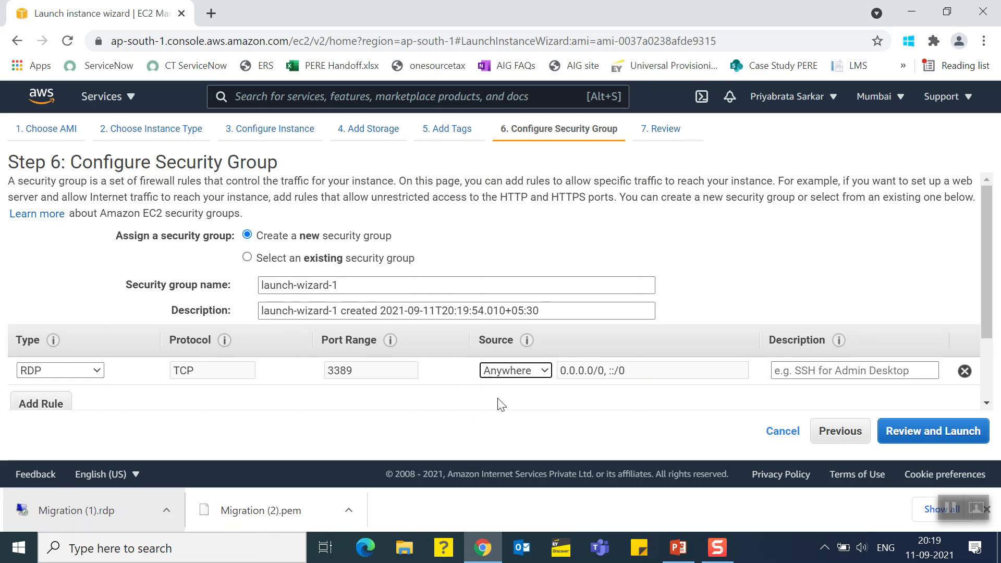
left_click(935, 437)
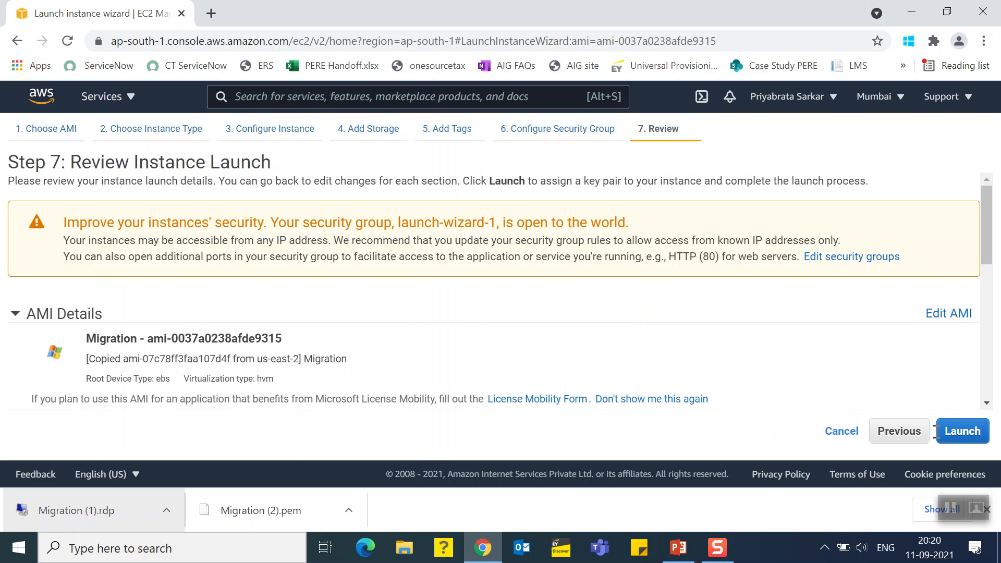
Create and download a new RSA key pair named Mumbai Region, and launch the instance with it
left_click(965, 435)
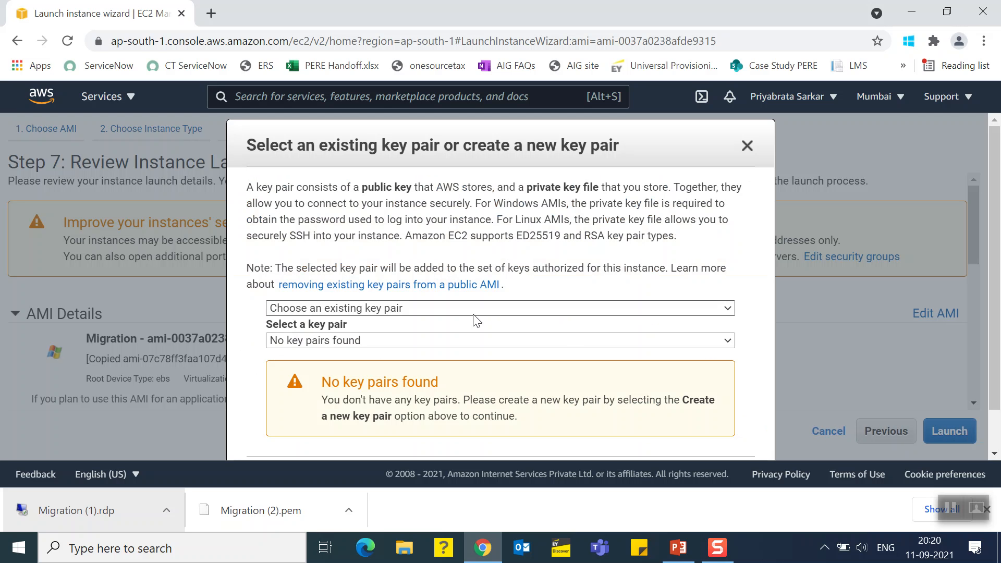
left_click(336, 308)
left_click(337, 308)
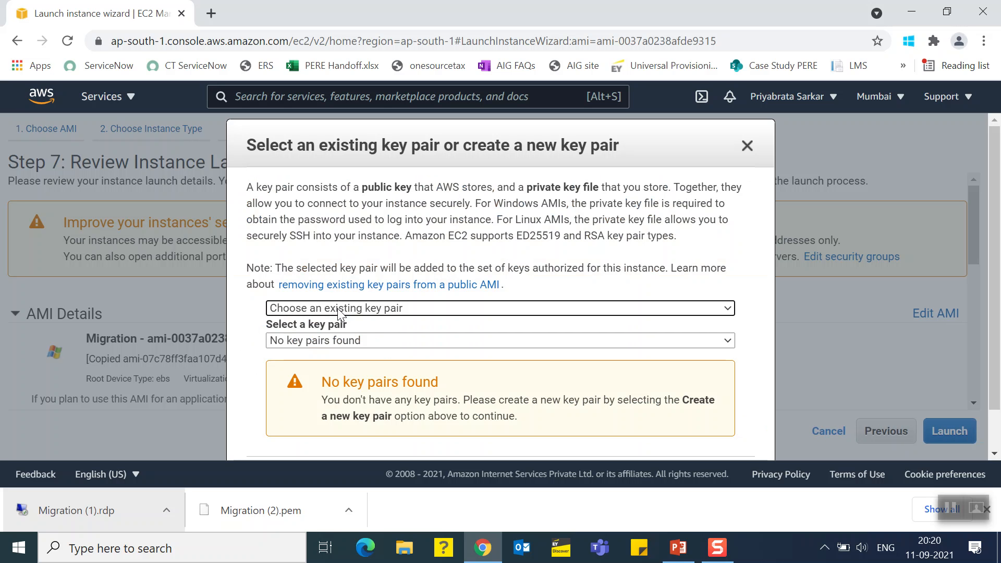
left_click(332, 341)
left_click(323, 311)
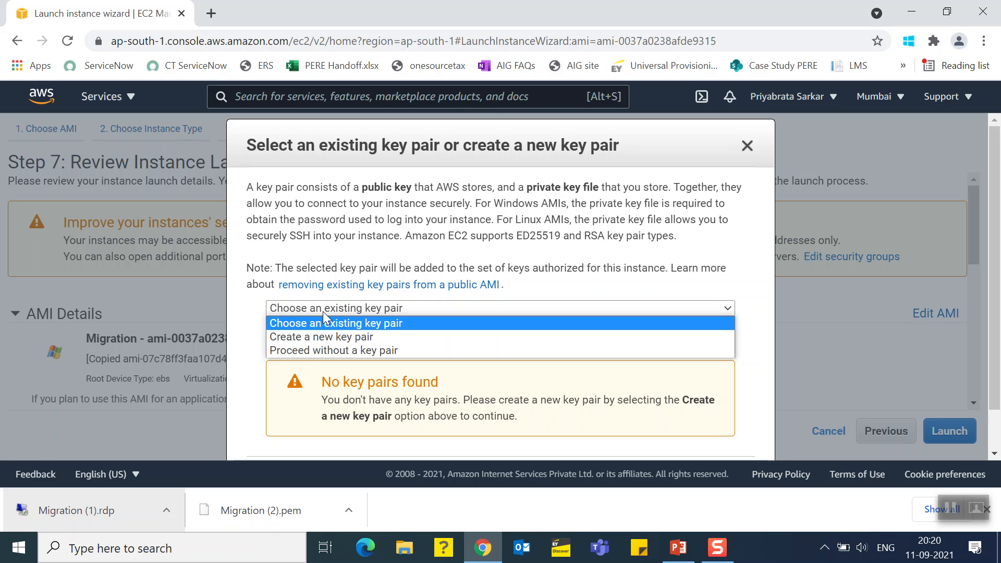
left_click(310, 336)
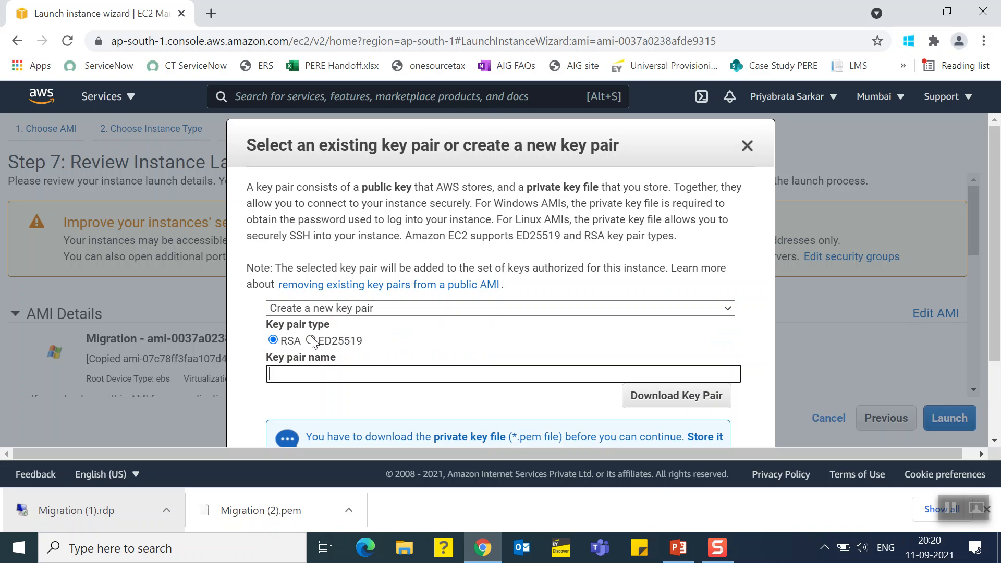
type("Mumbai Region")
left_click(678, 398)
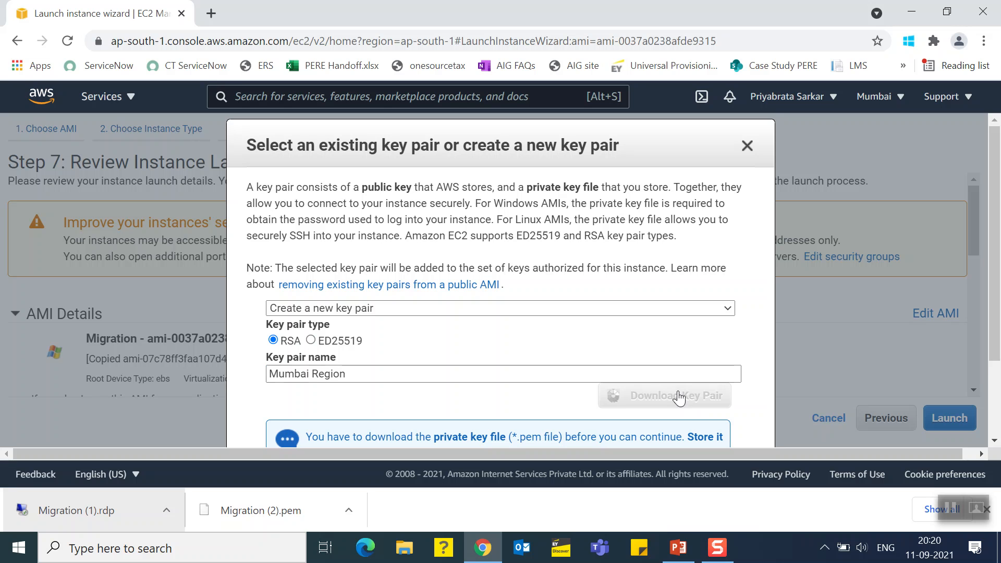
scroll(676, 397, "down", 2)
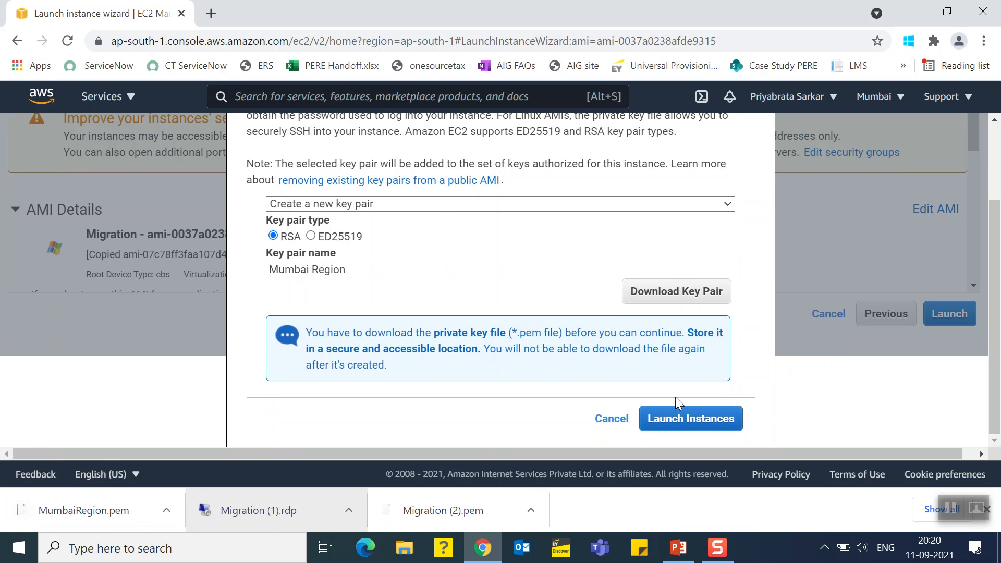
left_click(673, 421)
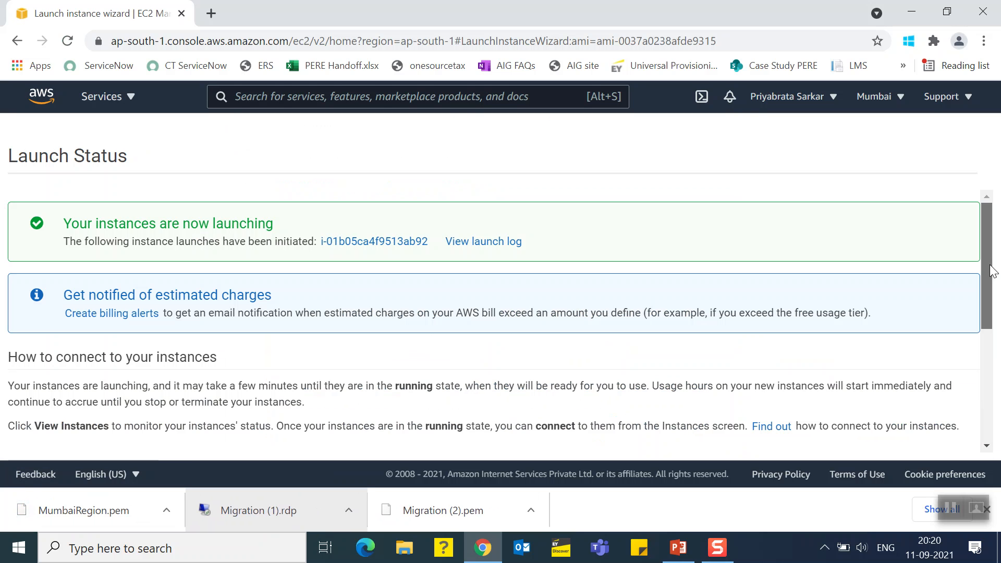
Open the launched instance in the instances list, clear the search filter, and refresh to check its state and status check
left_click(356, 242)
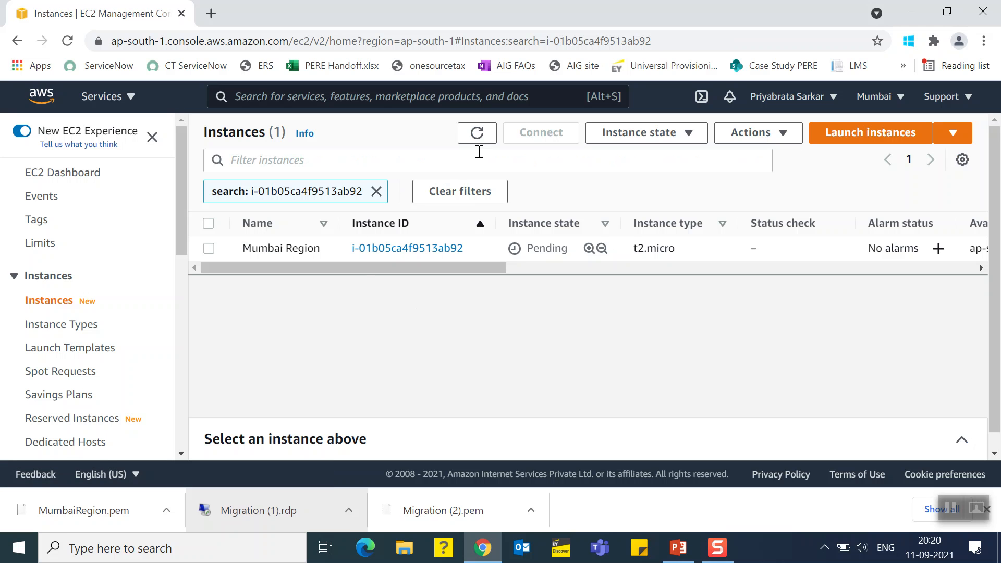
left_click(376, 191)
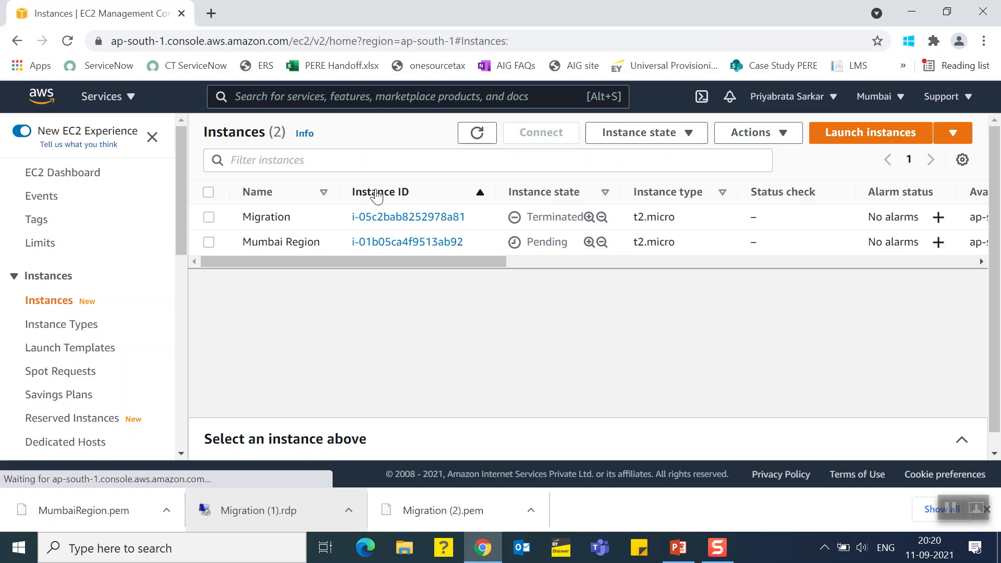
left_click(484, 132)
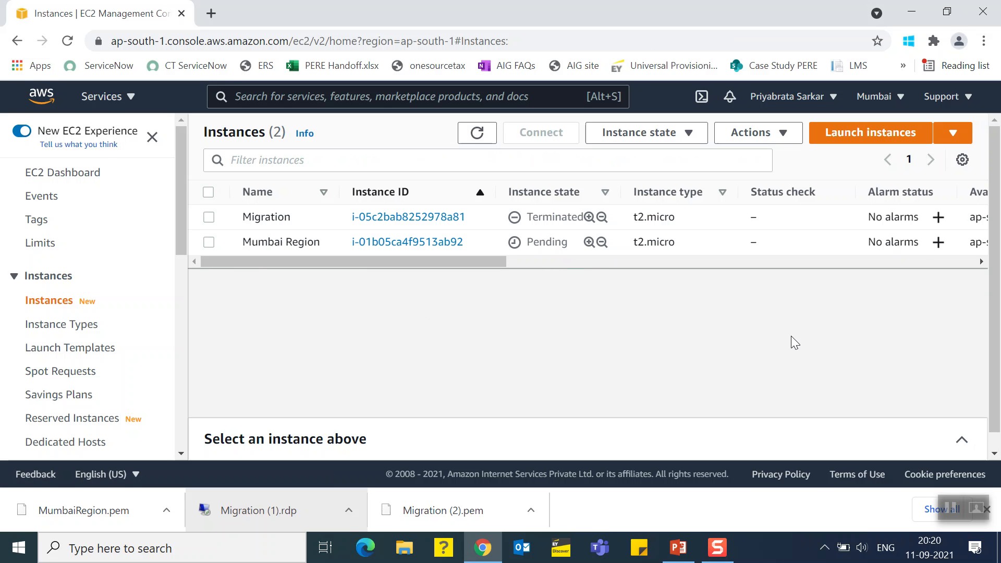
left_click(477, 134)
left_click(476, 133)
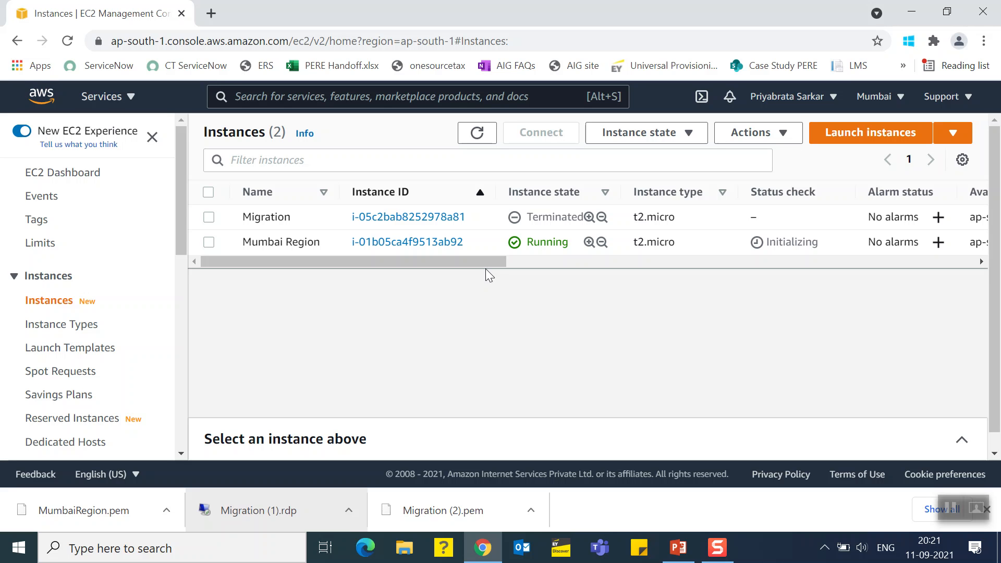
left_click(476, 133)
left_click(476, 132)
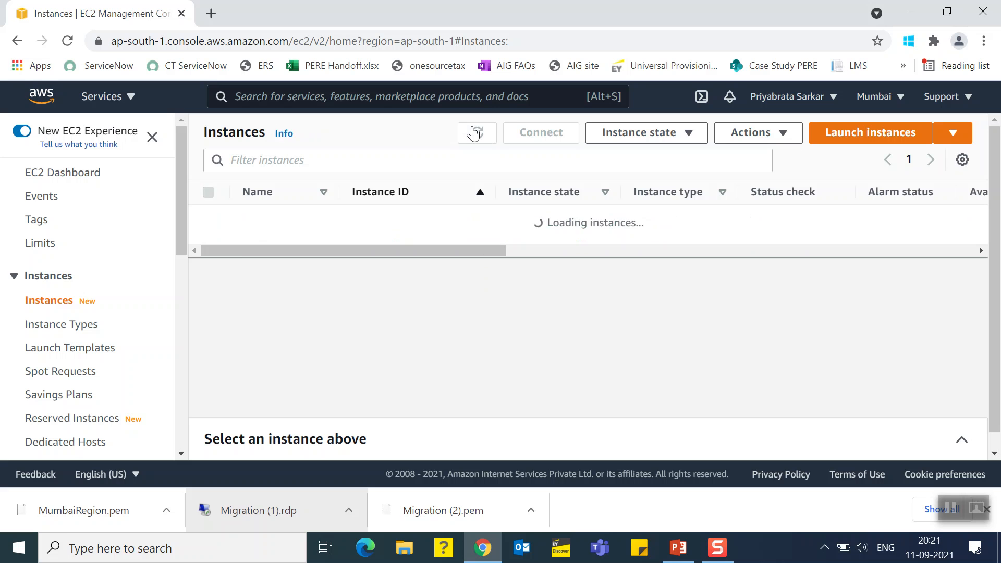
left_click(476, 133)
left_click(475, 132)
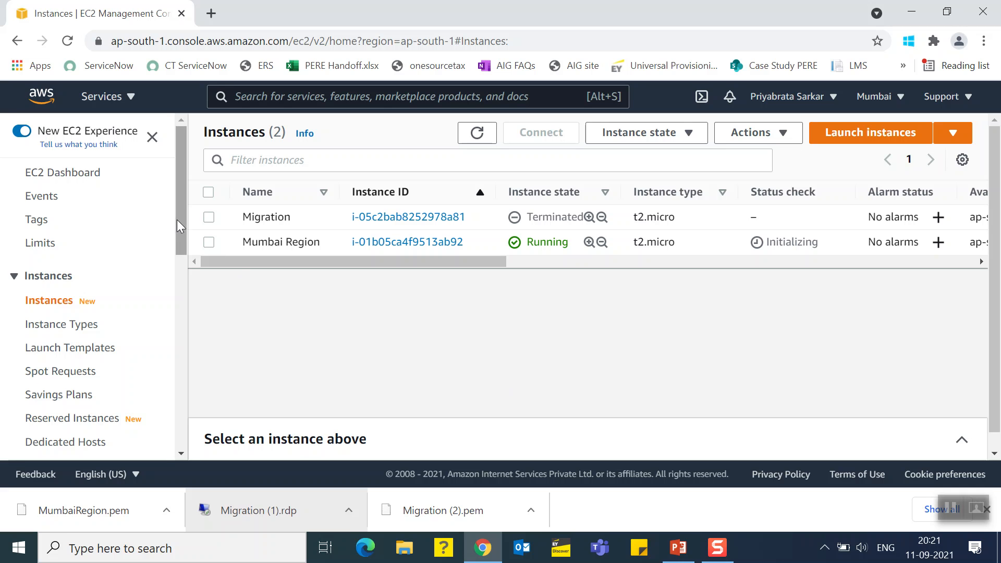
Deregister the copied Migration AMI in the Mumbai region from the AMIs list
left_click_drag(185, 228, 180, 296)
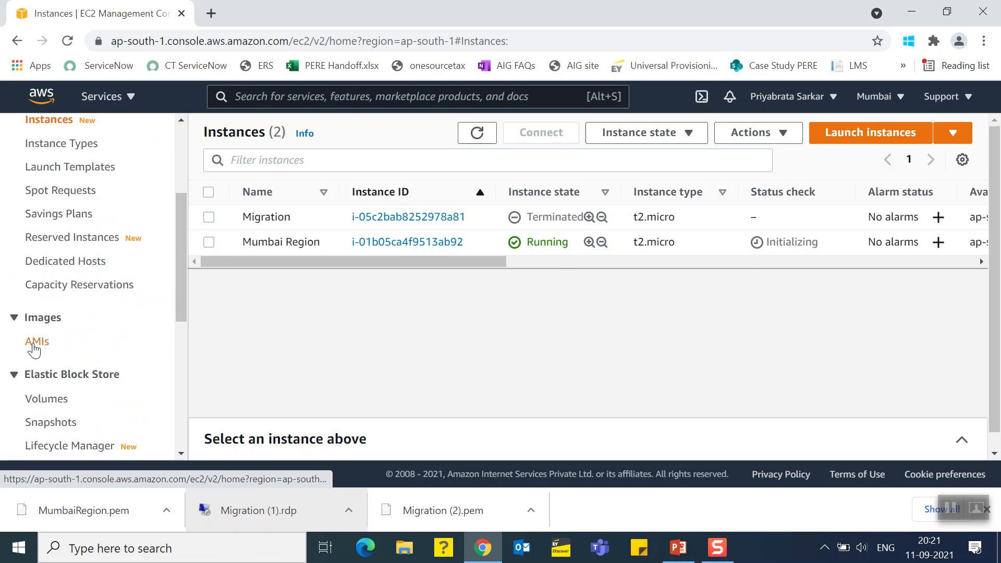
left_click(36, 341)
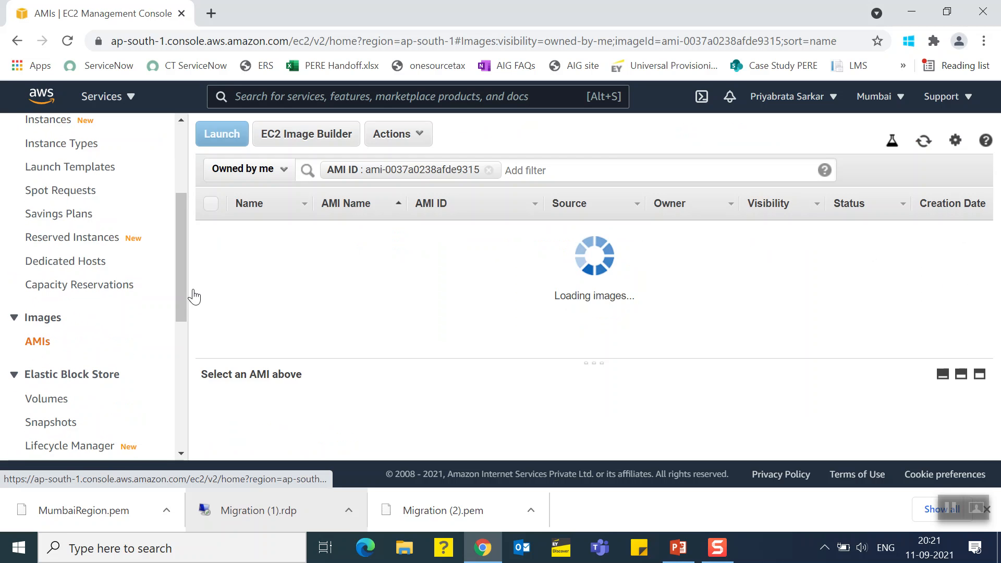
left_click(396, 136)
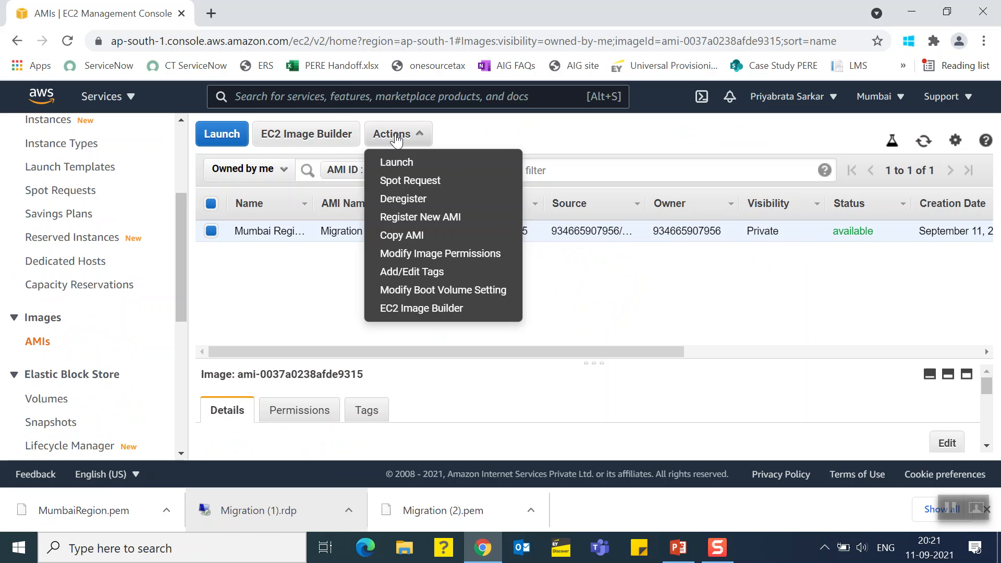
left_click(257, 273)
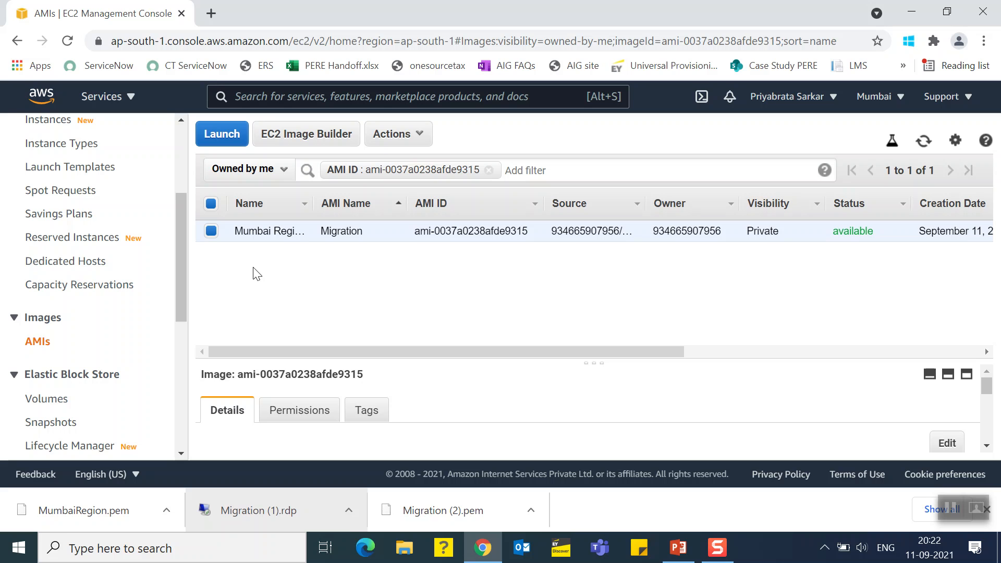
left_click(411, 135)
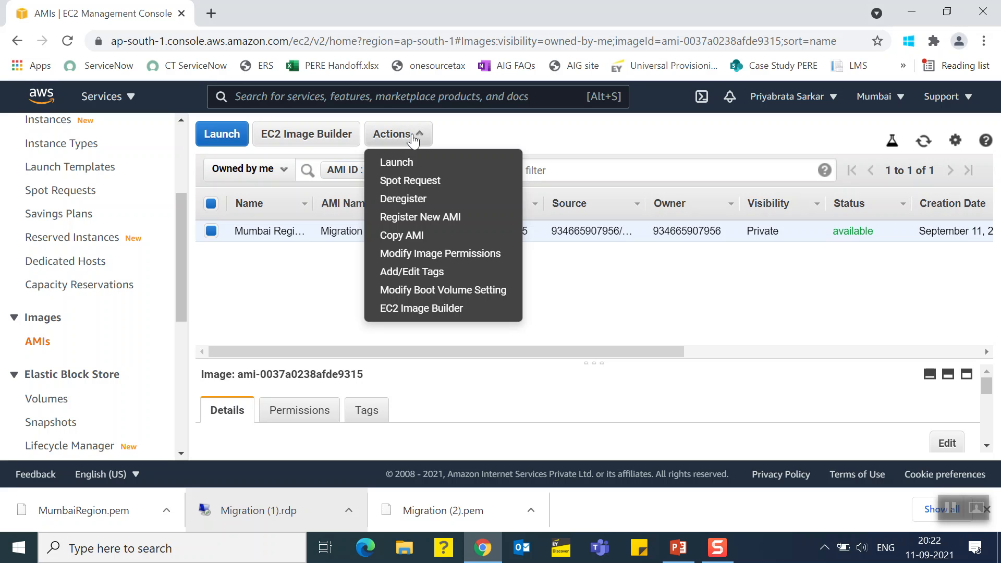
left_click(408, 199)
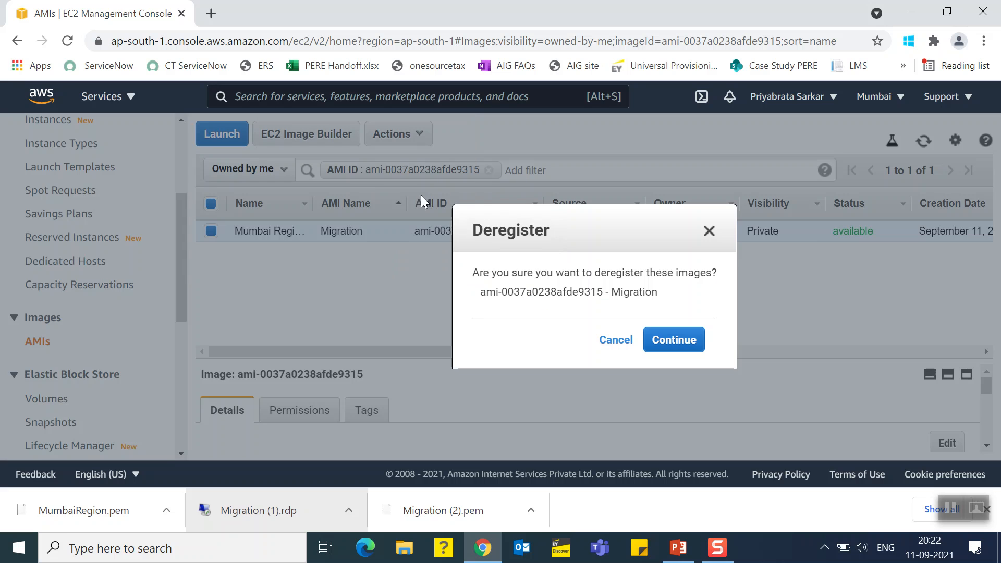
left_click(673, 341)
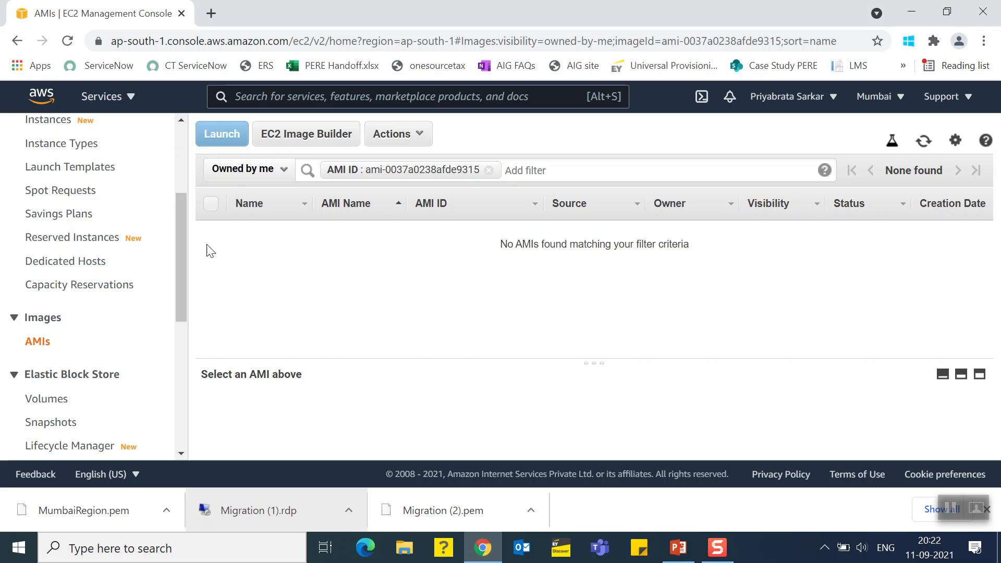
scroll(186, 172, "up", 1)
scroll(185, 165, "up", 3)
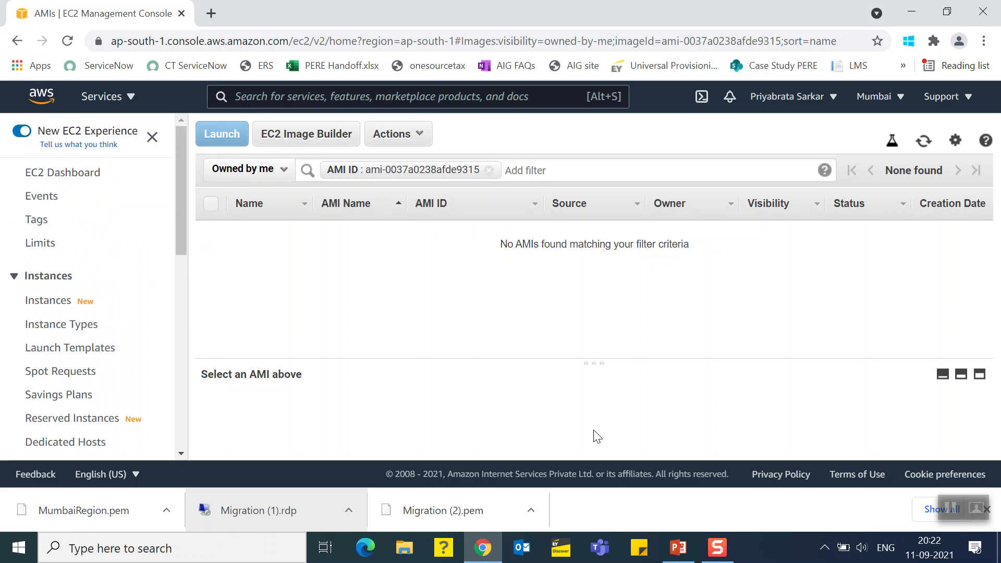